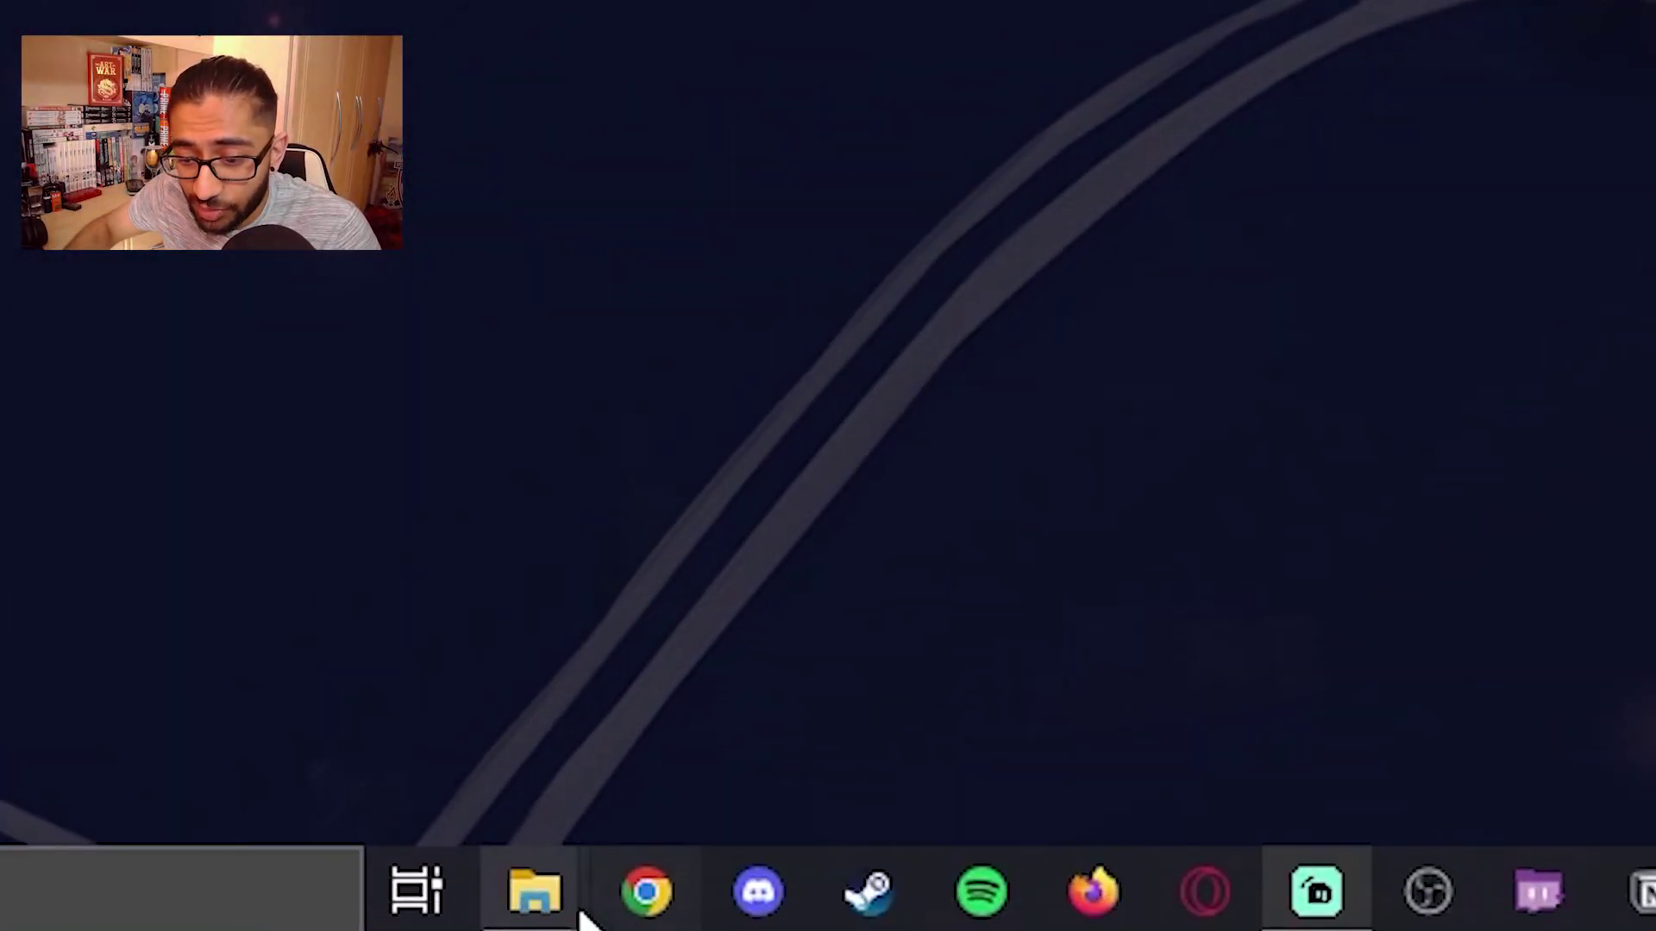
# Browse C: to Steam's userdata 730 local cfg folder and open config.cfg in the code editor
pyautogui.click(576, 906)
pyautogui.doubleClick(704, 435)
pyautogui.doubleClick(524, 333)
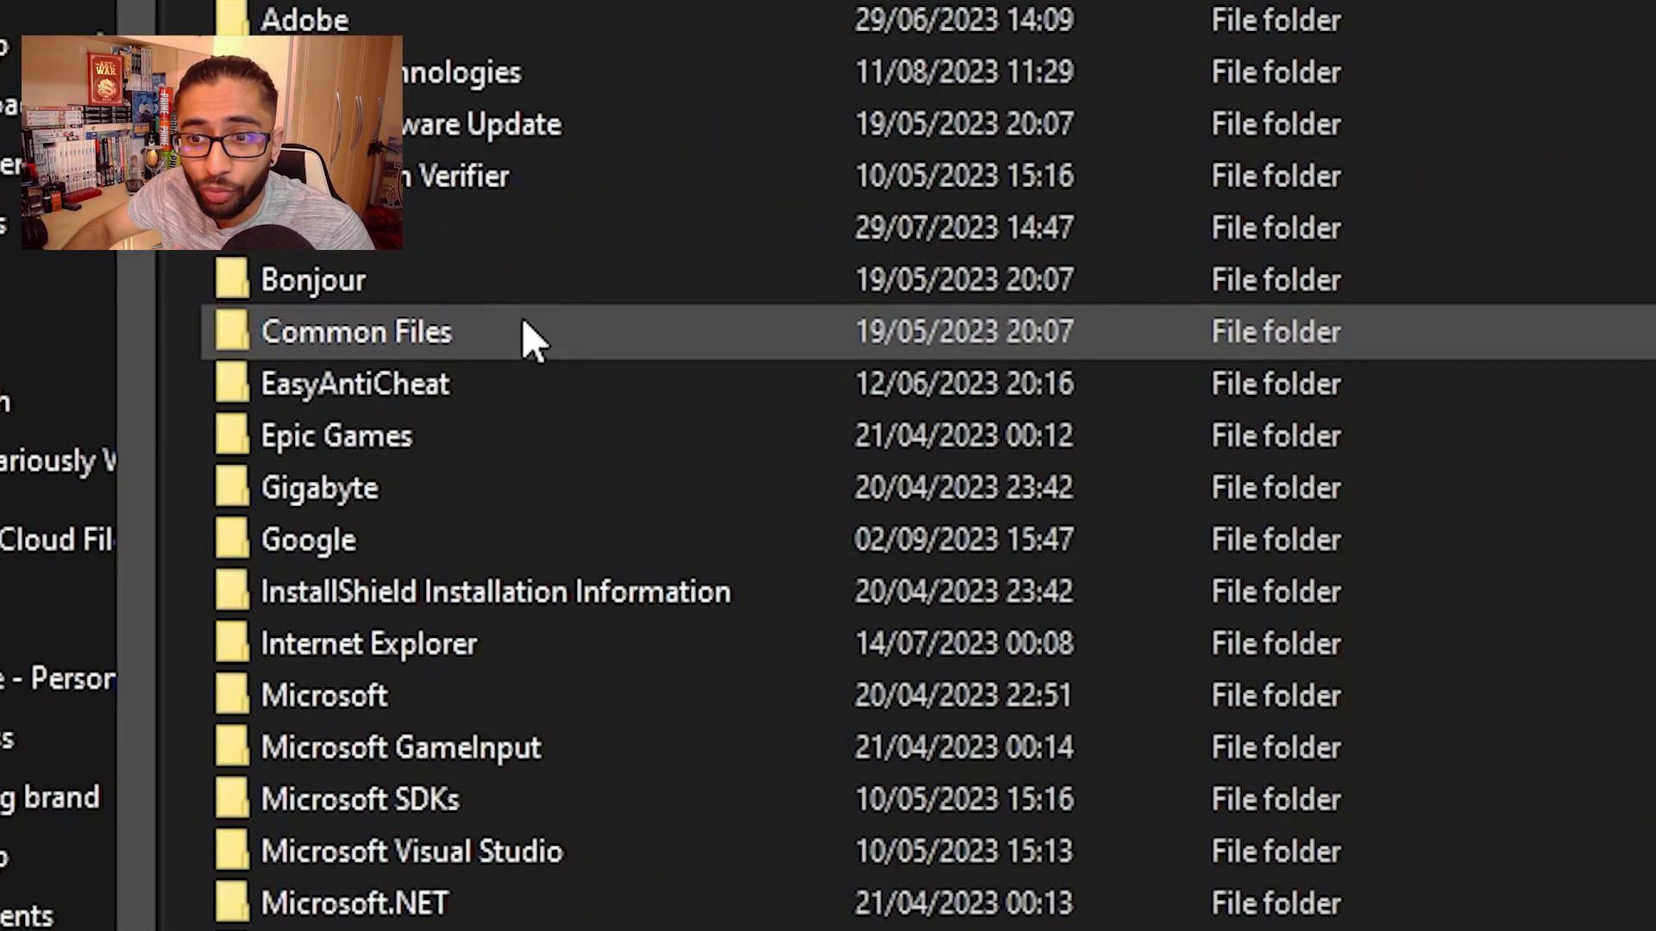
pyautogui.scroll(-10, 530, 336)
pyautogui.doubleClick(492, 480)
pyautogui.scroll(-5, 492, 469)
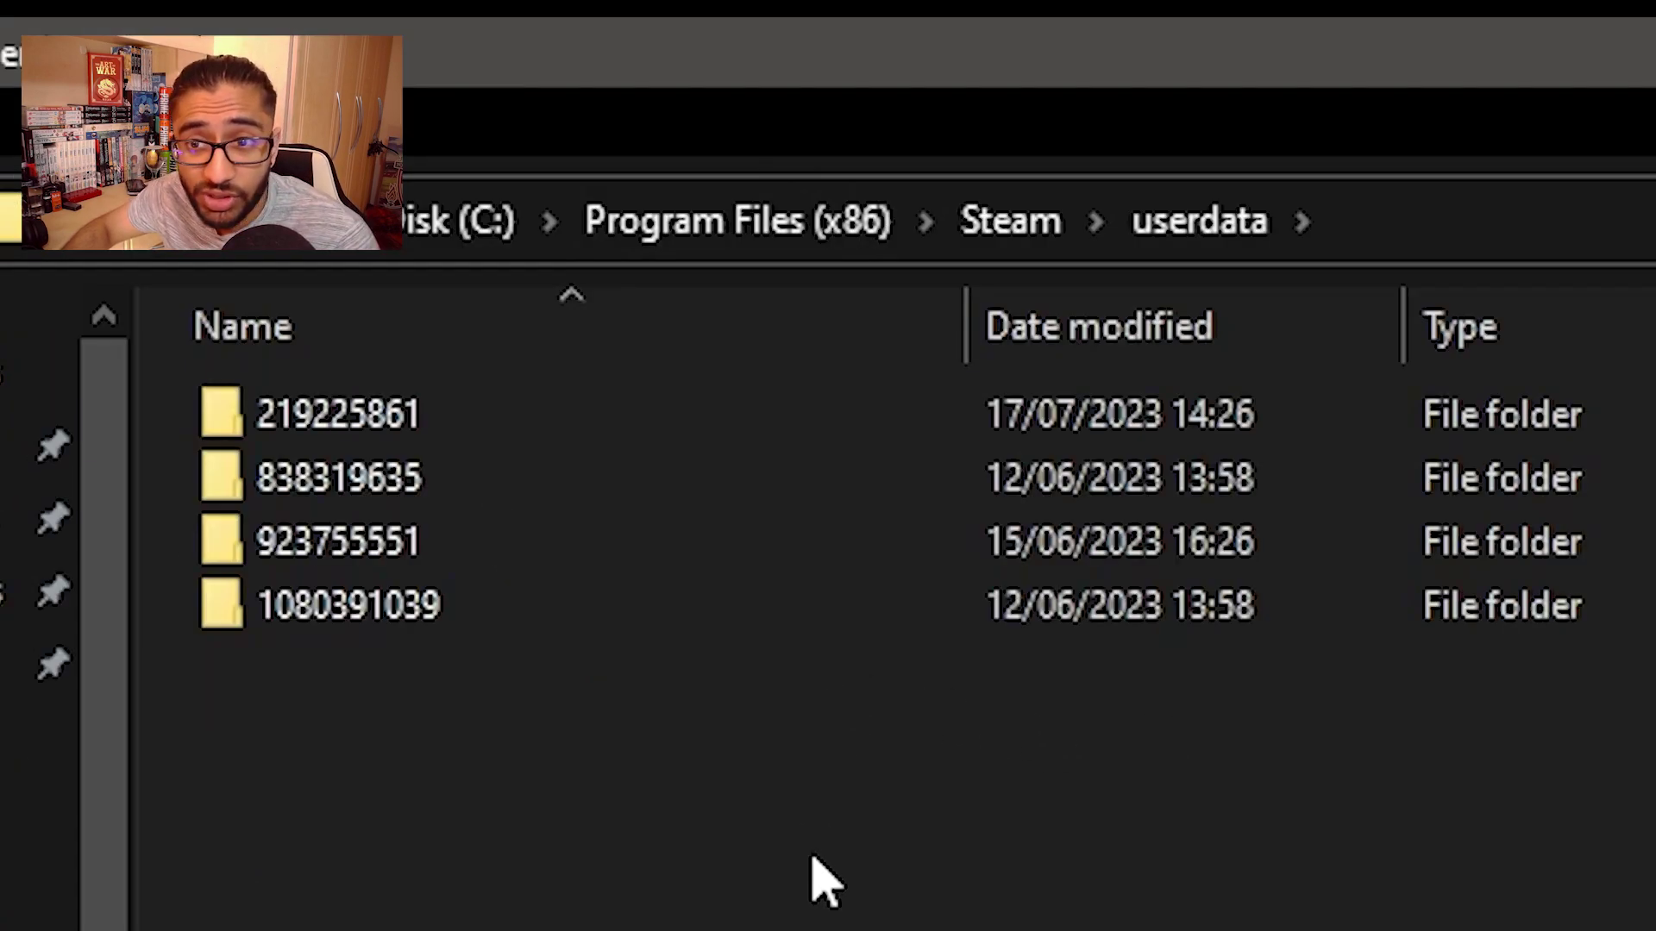
pyautogui.moveTo(814, 854); pyautogui.dragTo(319, 403)
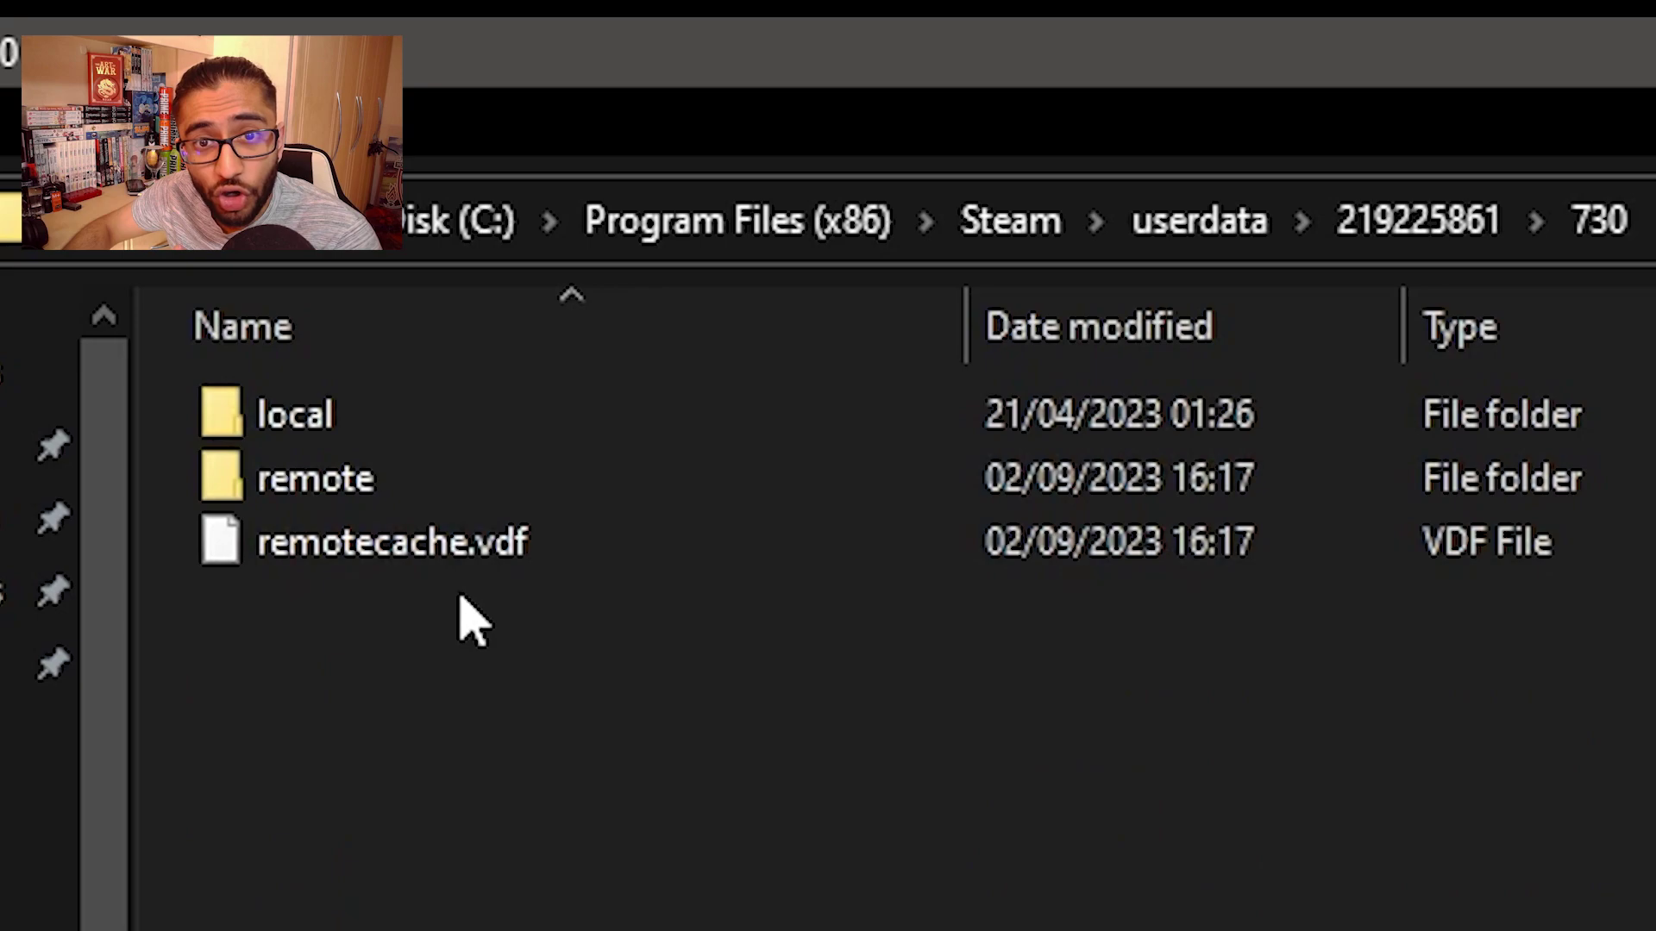
pyautogui.doubleClick(440, 431)
pyautogui.doubleClick(380, 483)
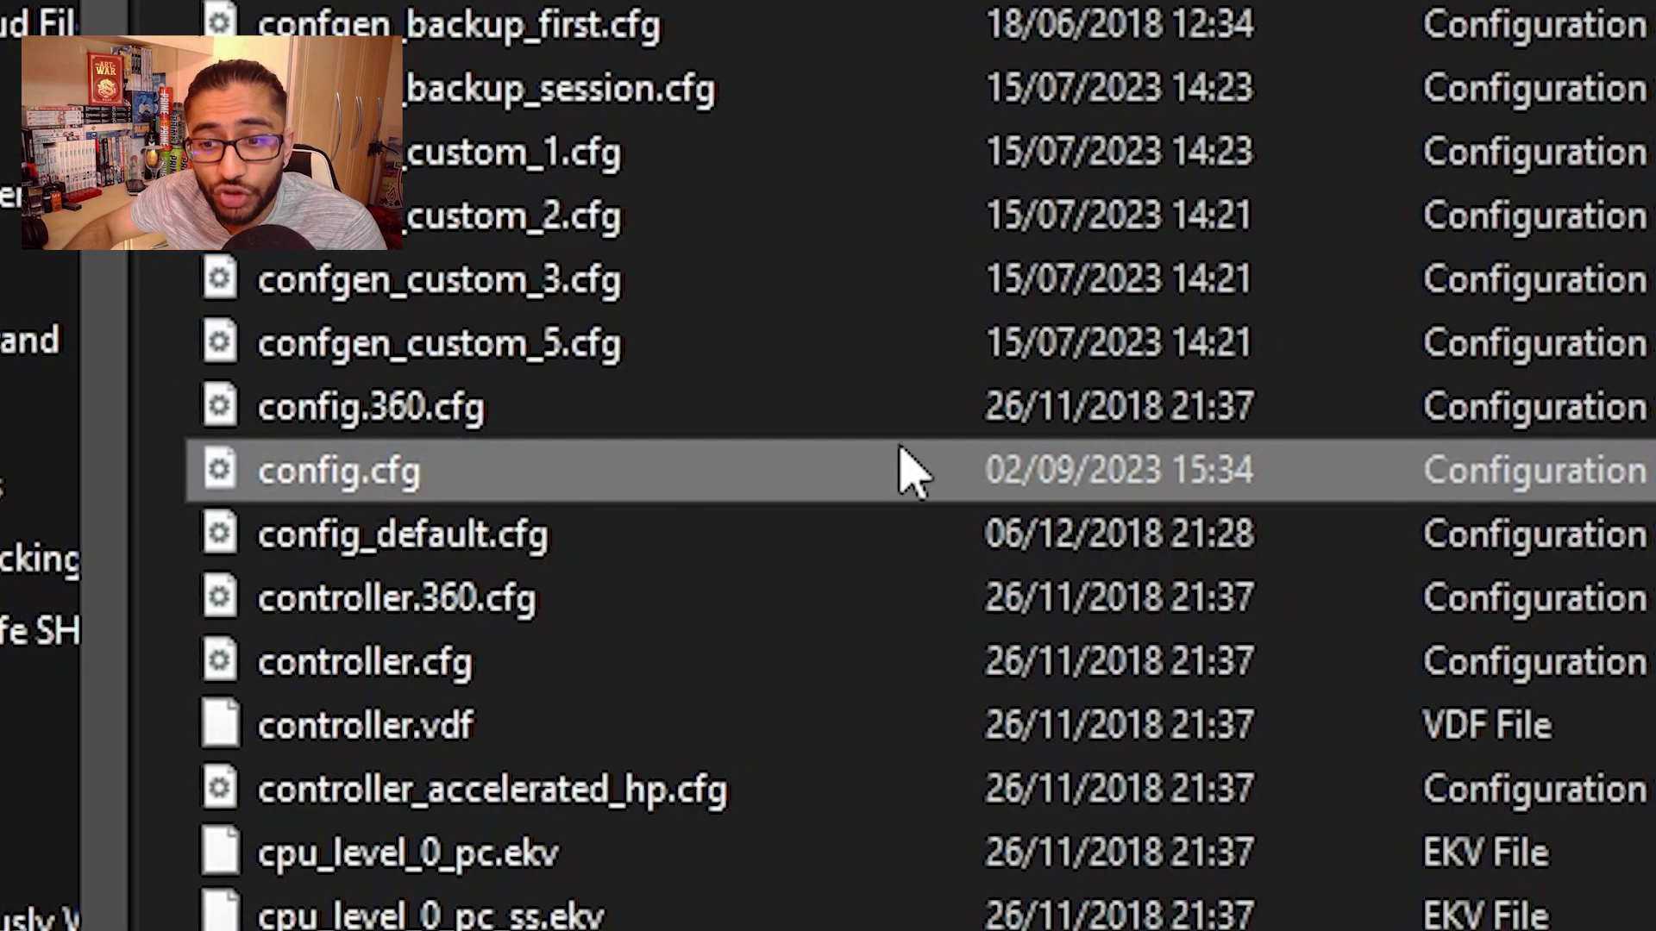
pyautogui.doubleClick(440, 476)
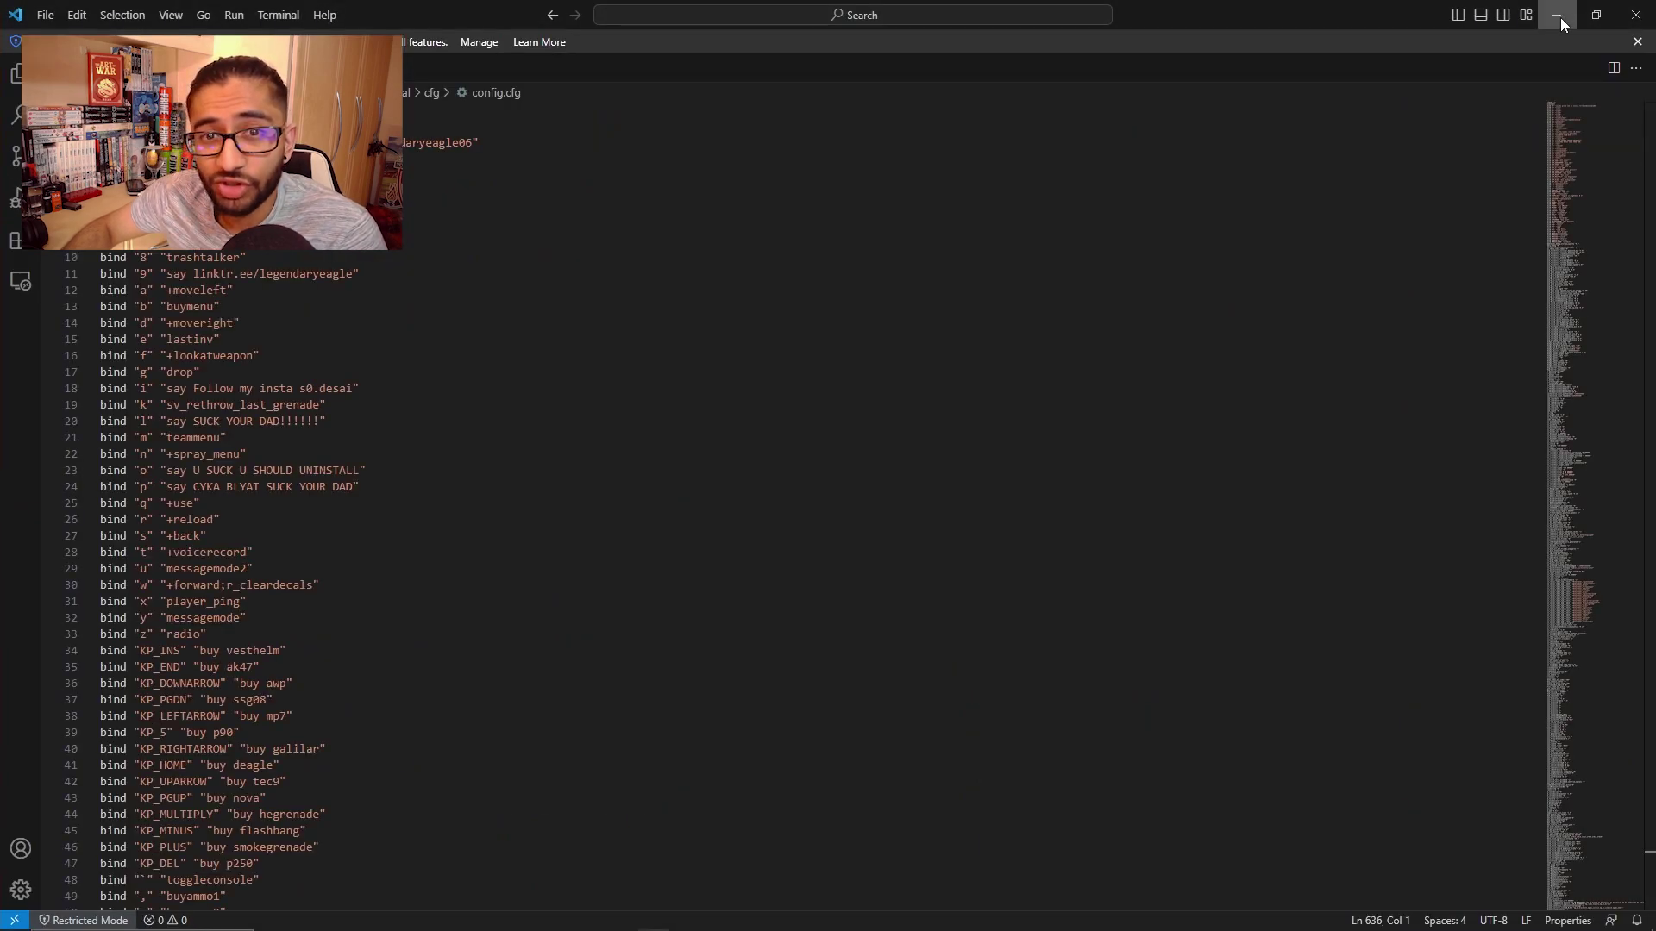
# Minimize the editor and search the cfg folder for 'cs' files
pyautogui.click(1560, 17)
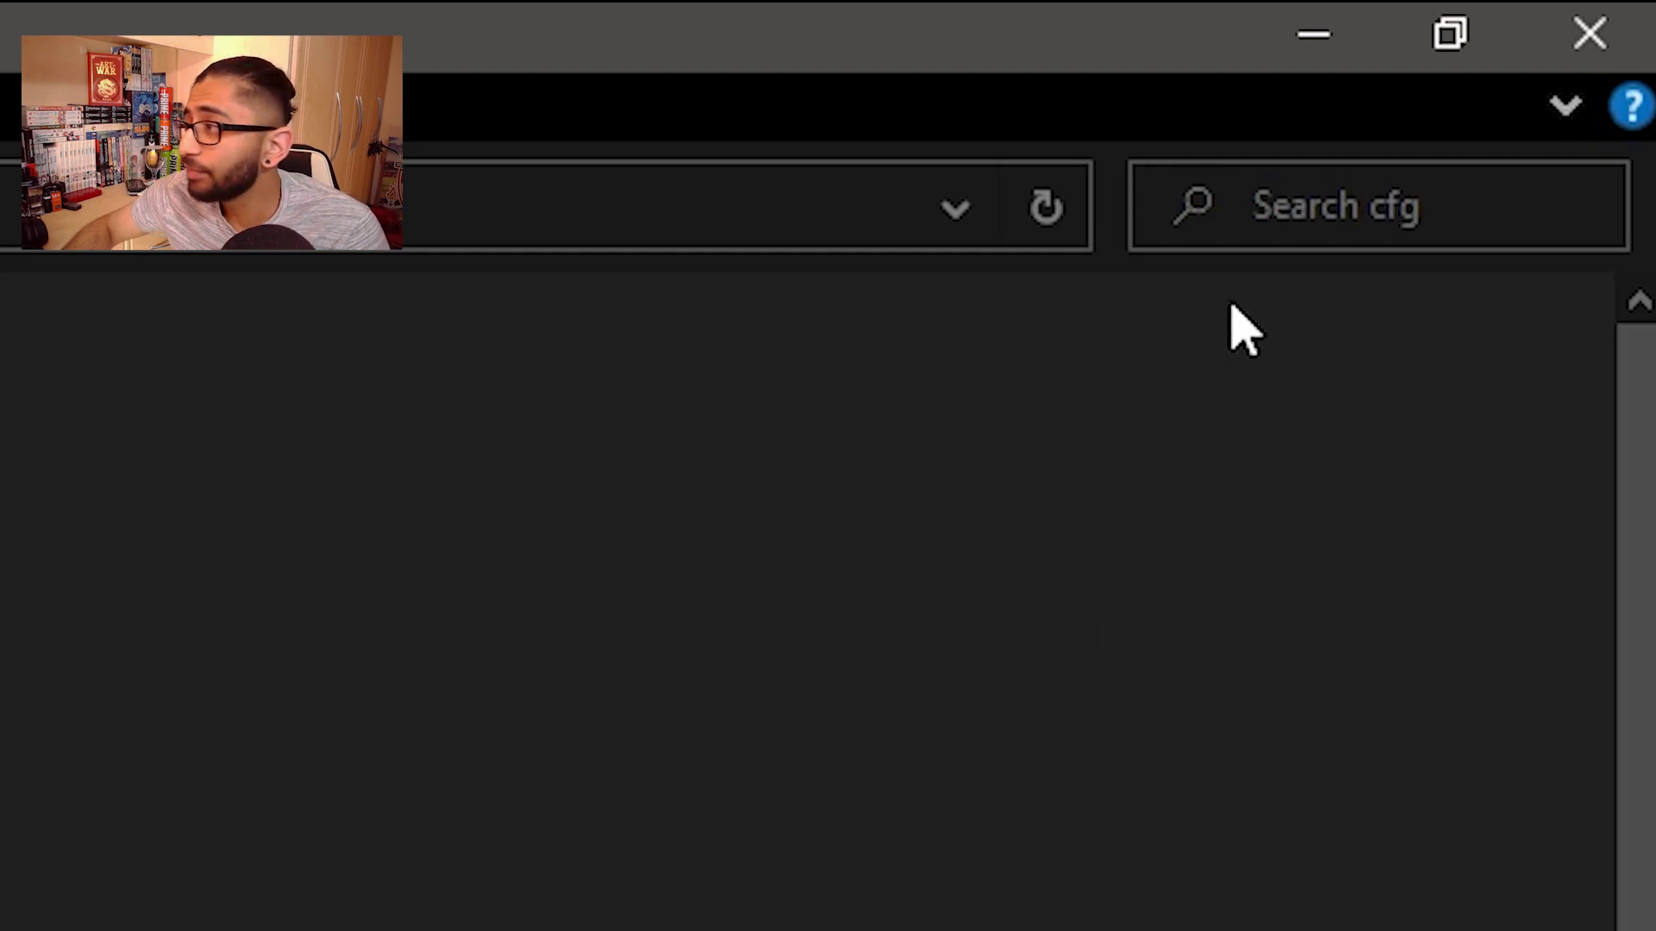
pyautogui.click(1259, 231)
pyautogui.write('cs2')
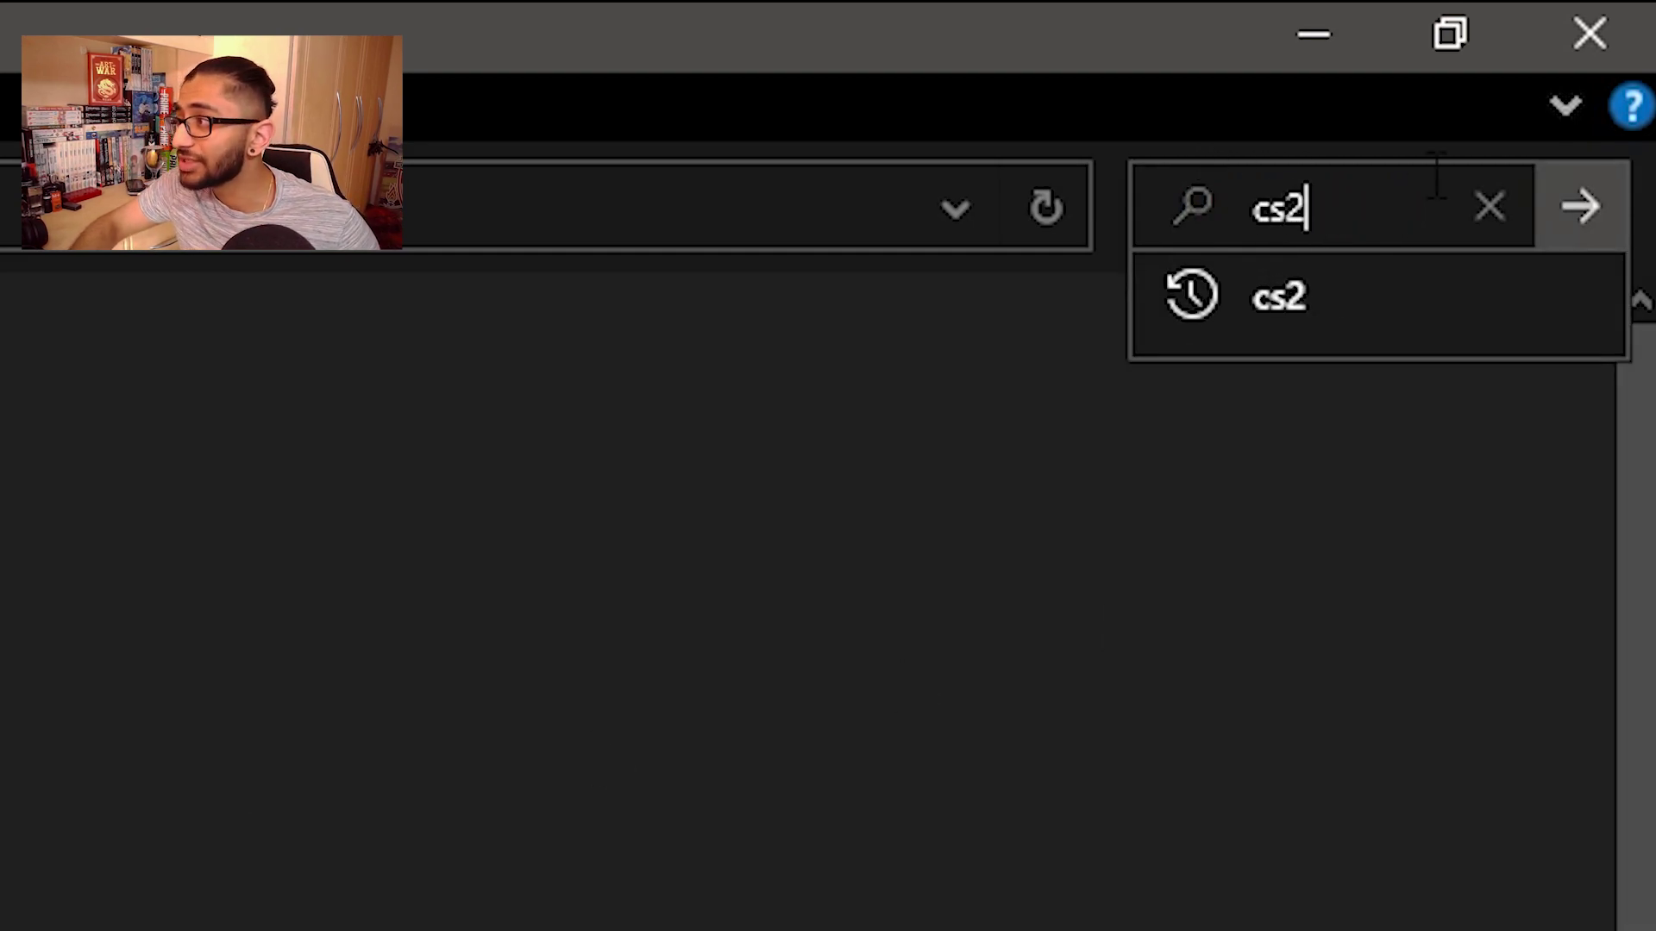
pyautogui.press('Return')
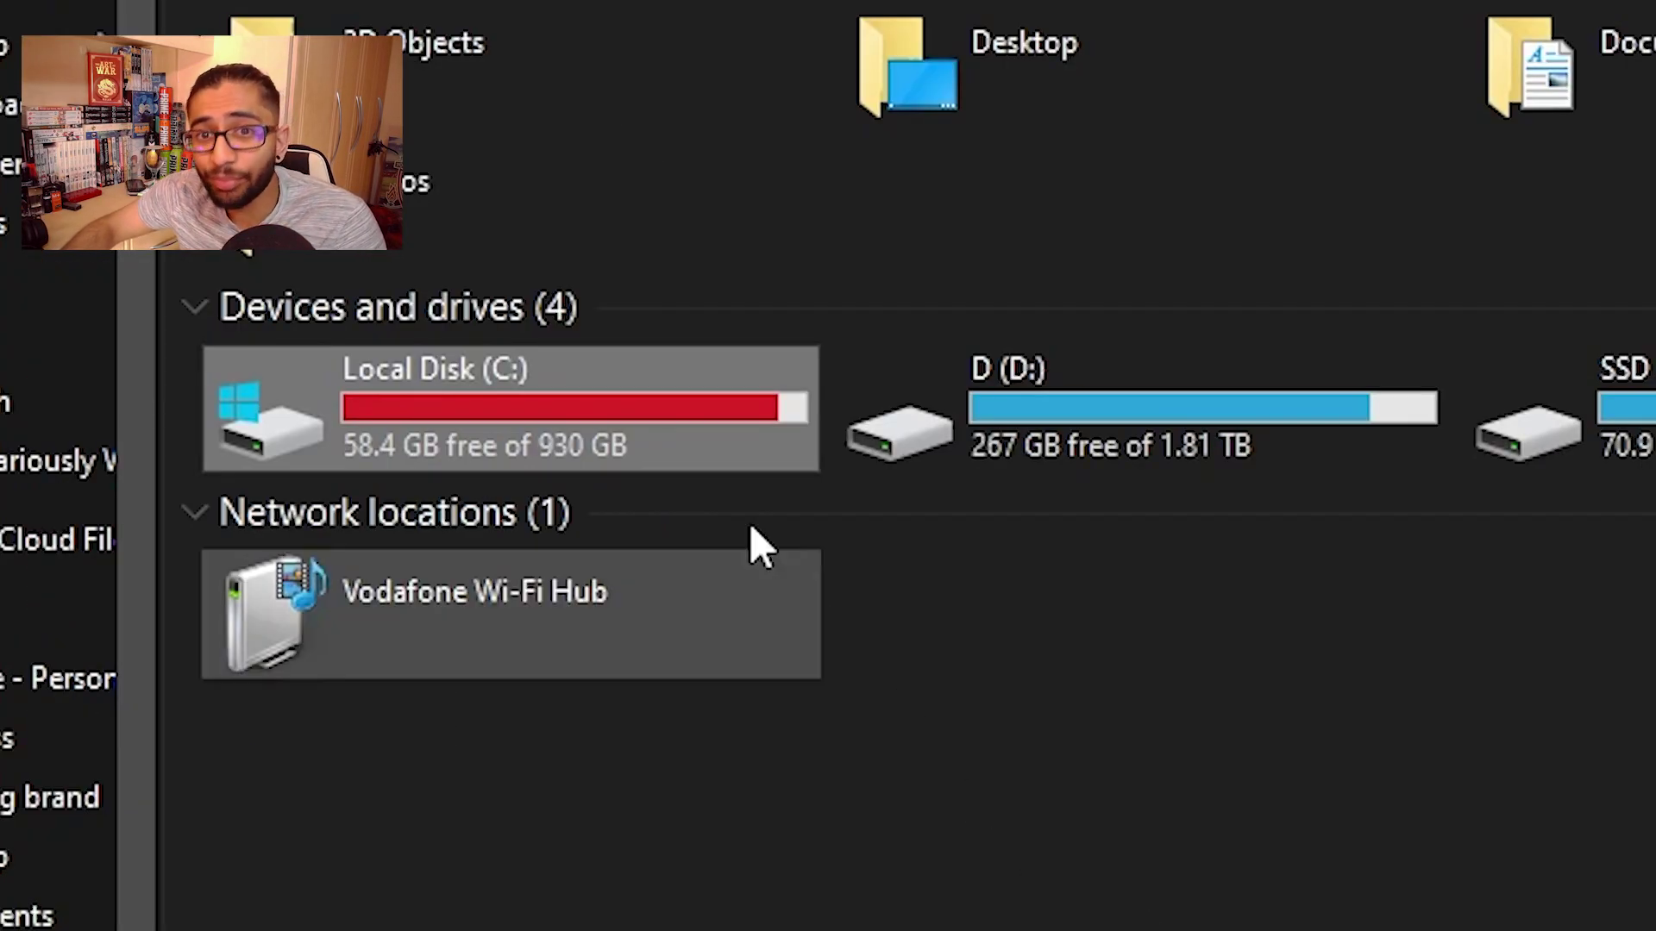
# Go to Steam > steamapps > common > Counter-Strike Global Offensive > game > csgo > cfg
pyautogui.doubleClick(690, 438)
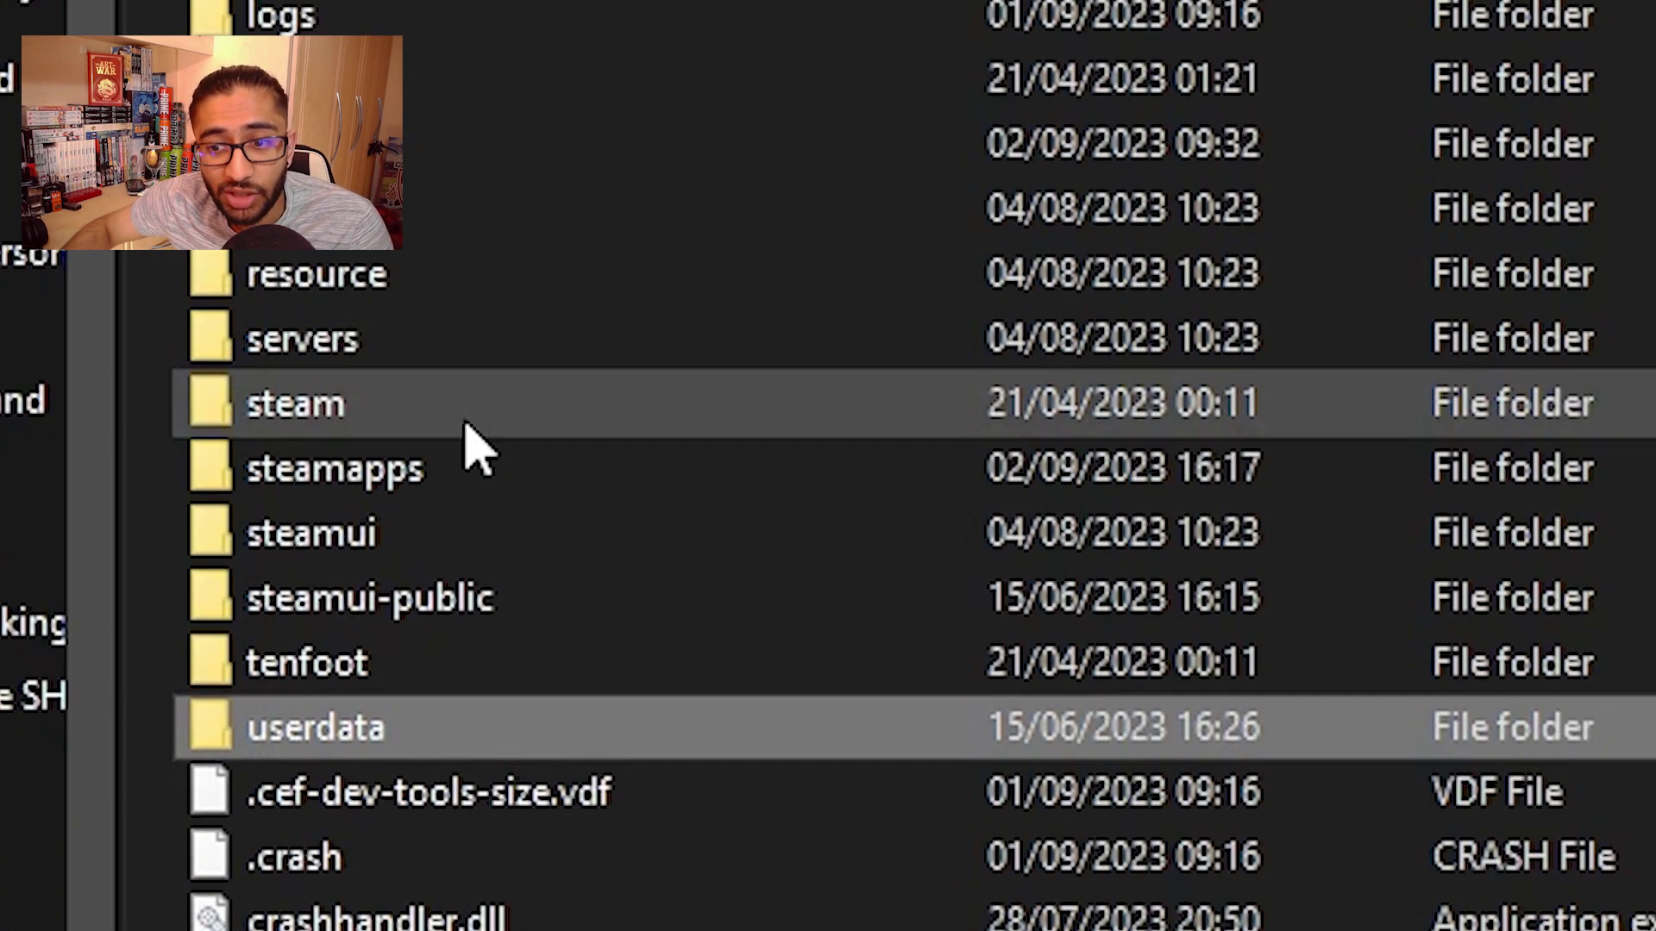
pyautogui.doubleClick(470, 380)
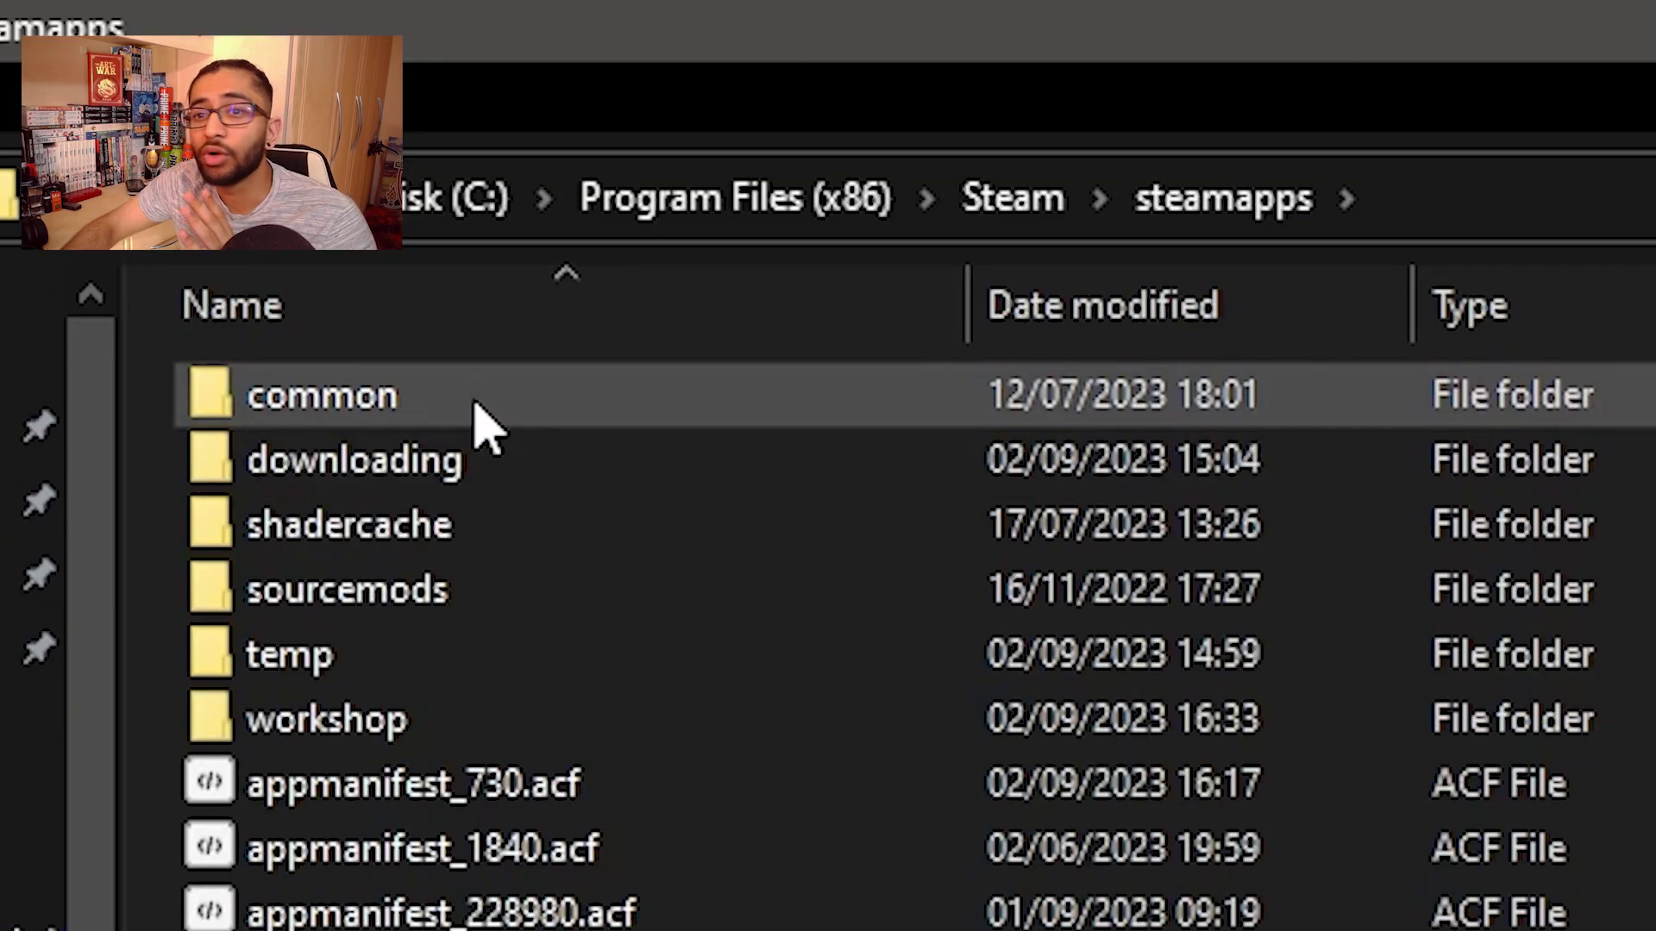
pyautogui.doubleClick(476, 405)
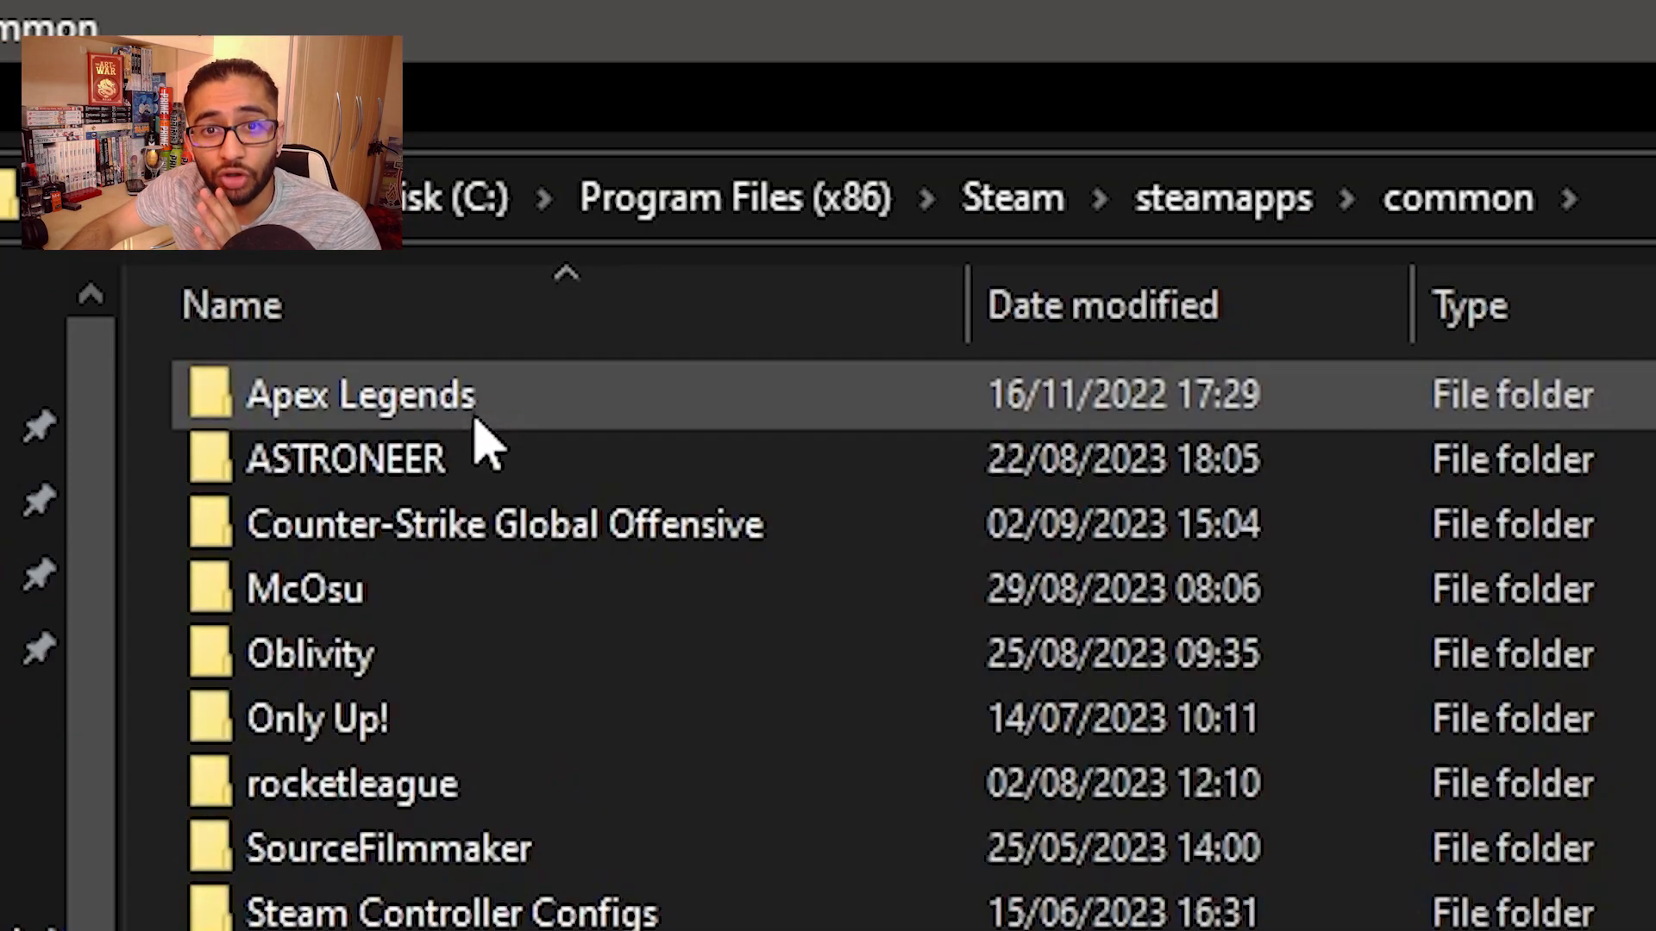
pyautogui.doubleClick(469, 449)
pyautogui.doubleClick(455, 381)
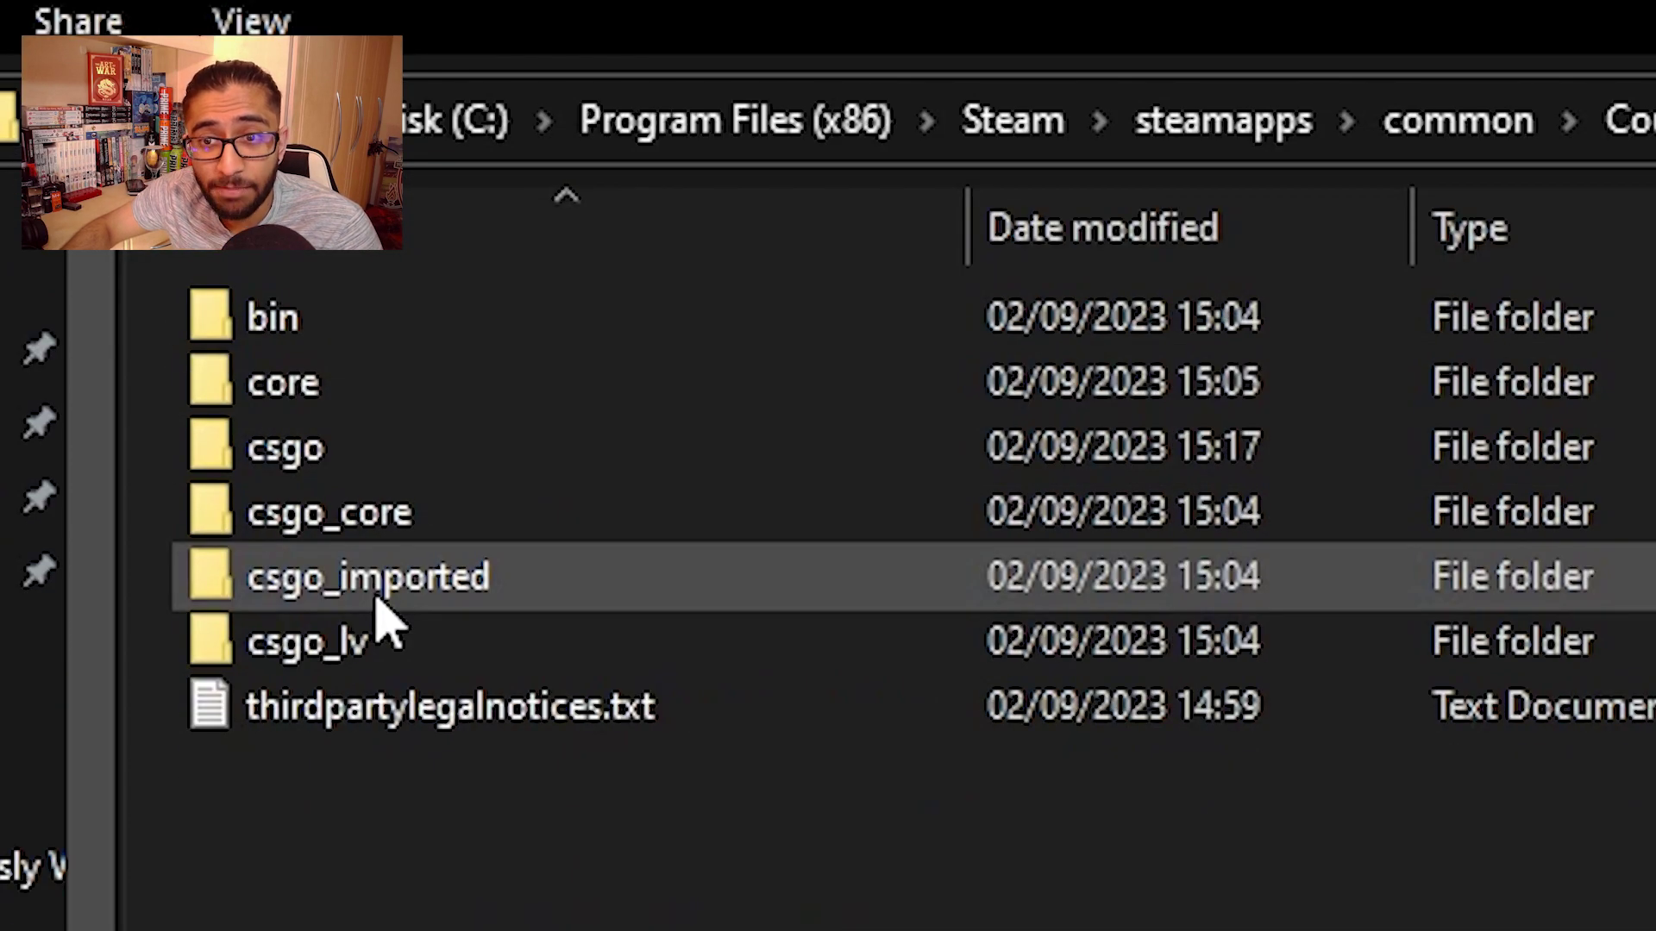
pyautogui.doubleClick(389, 449)
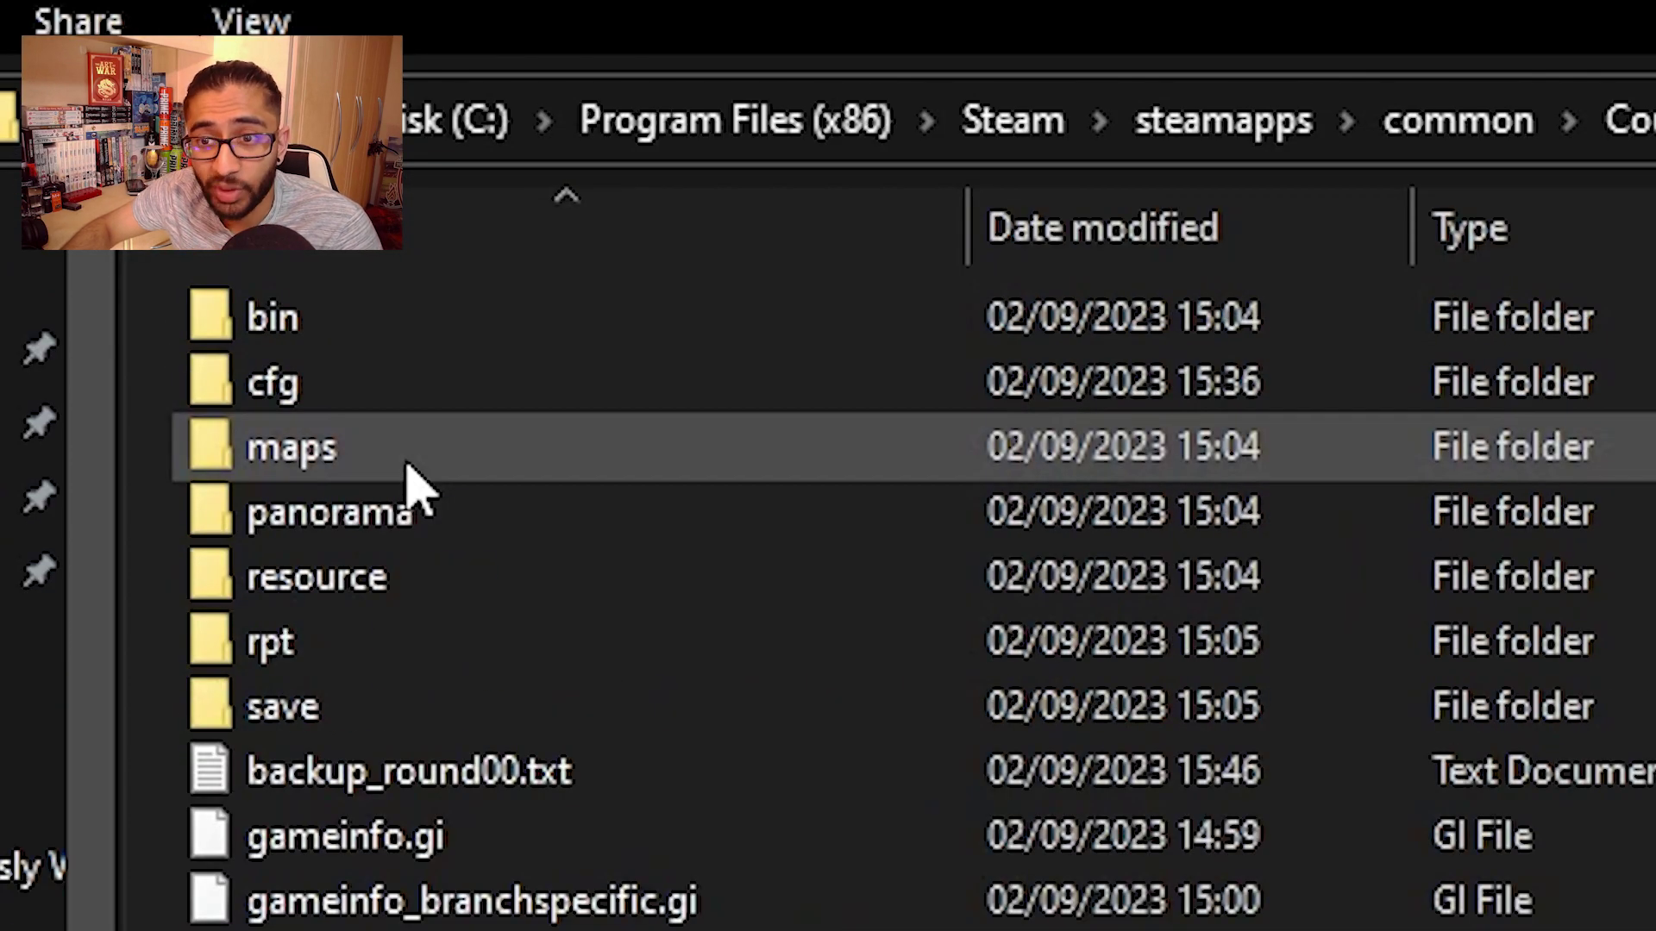
pyautogui.doubleClick(388, 381)
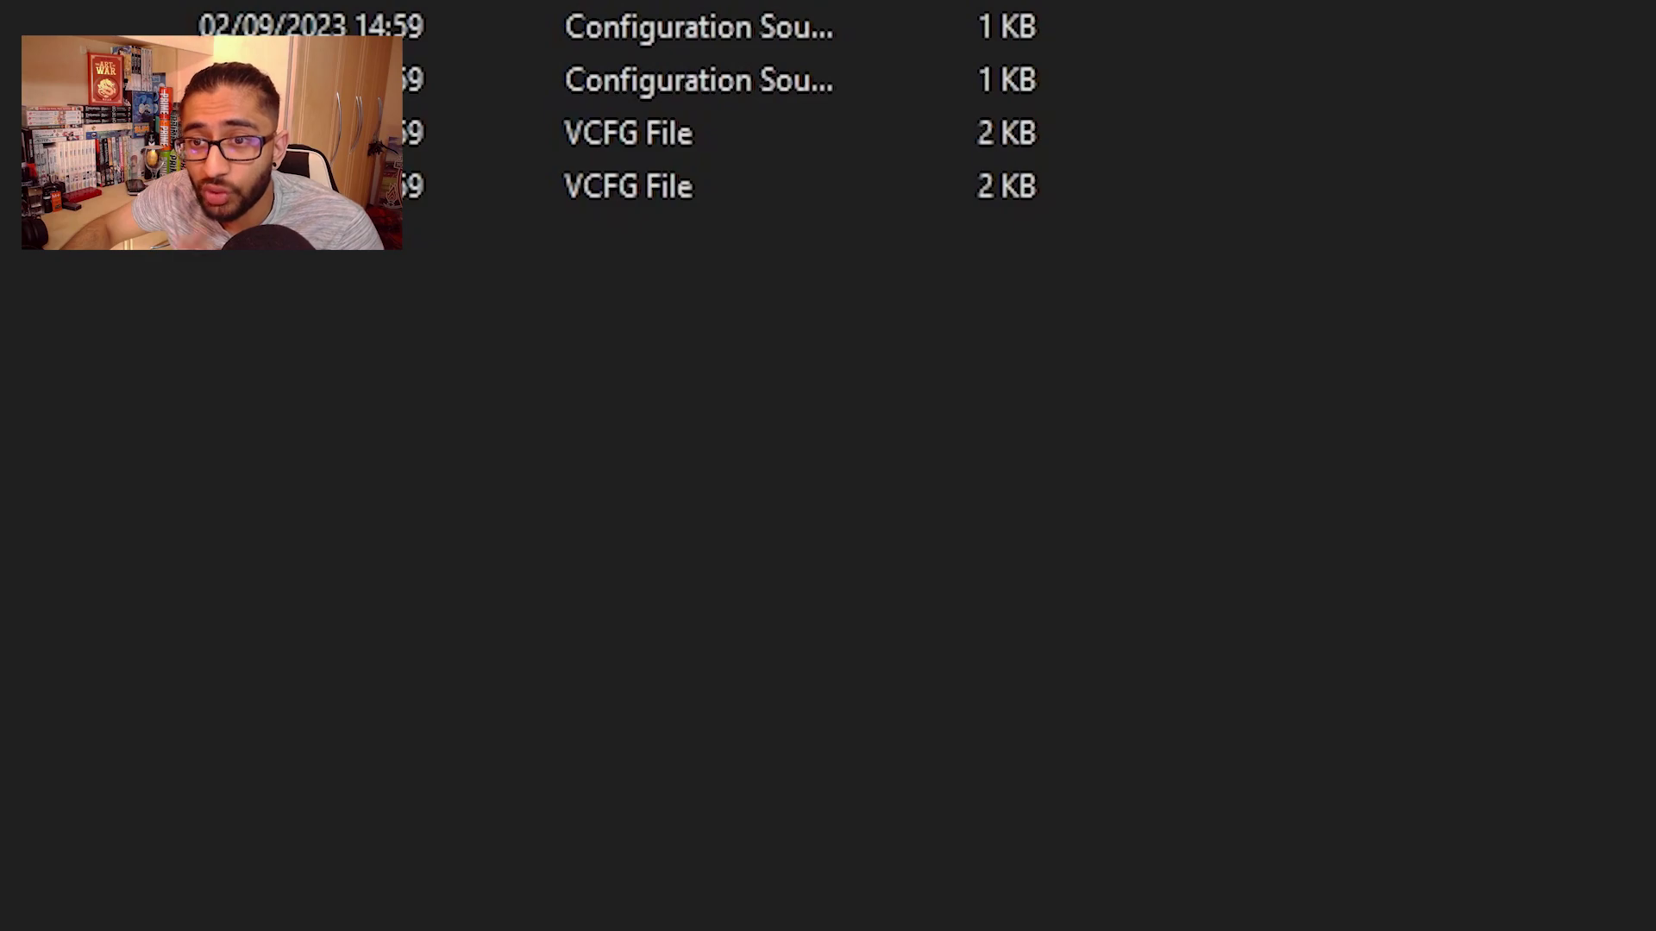
# Create a new text document there and rename it to autoexec1.cfg
pyautogui.rightClick(22, 422)
pyautogui.moveTo(300, 311)
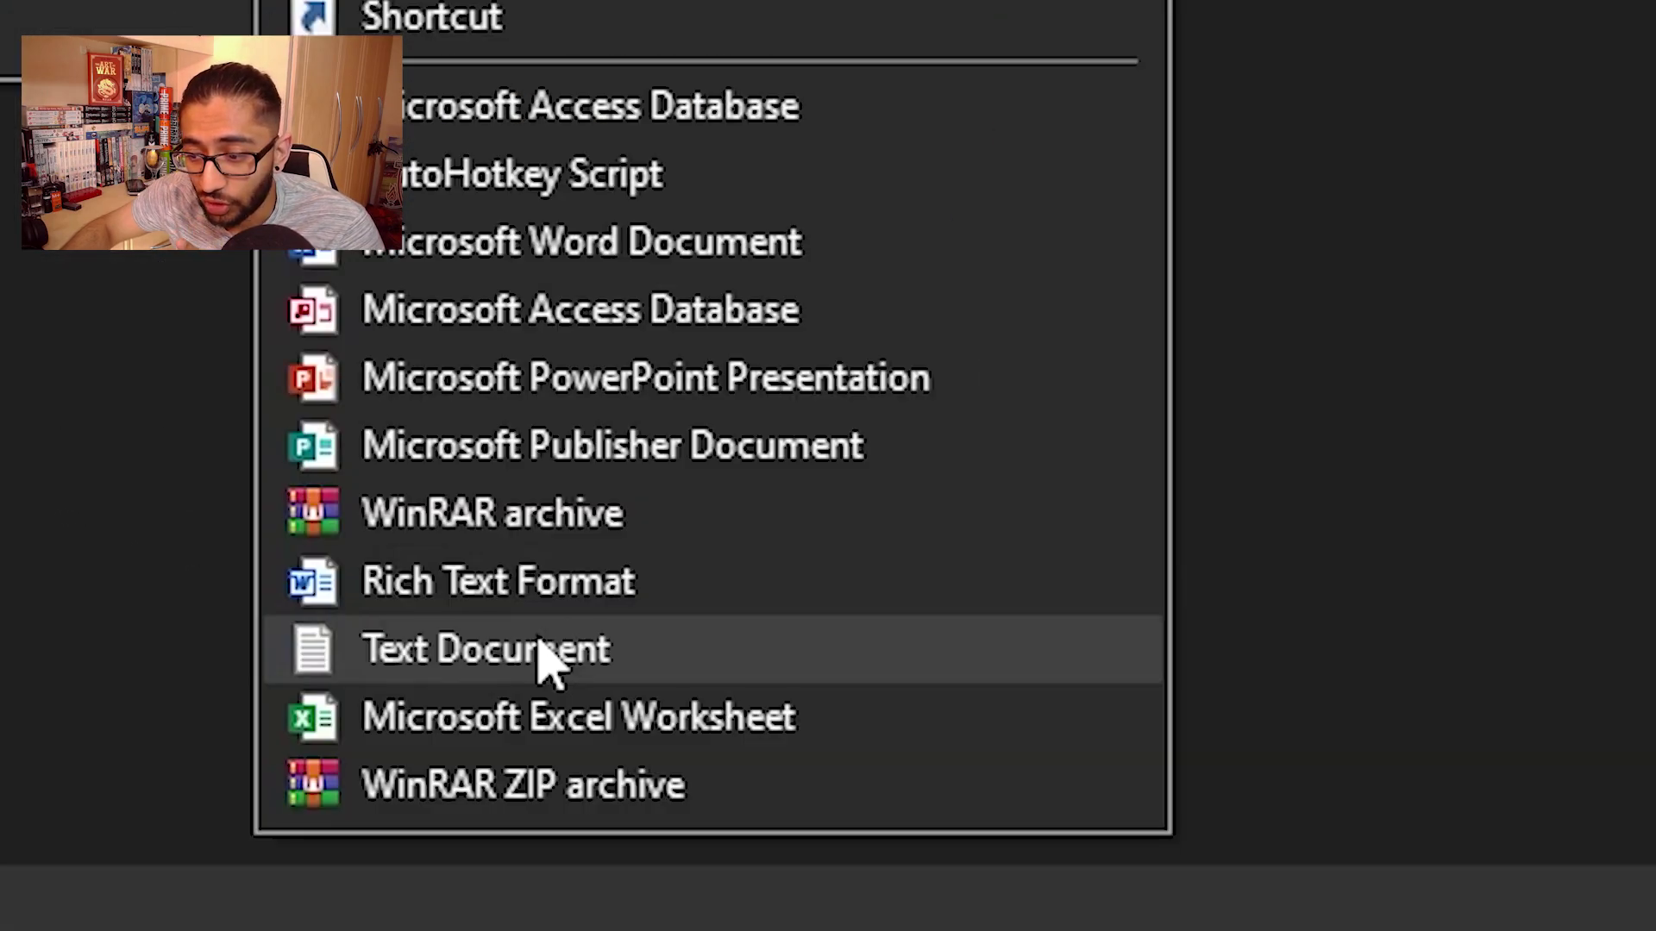
pyautogui.click(547, 664)
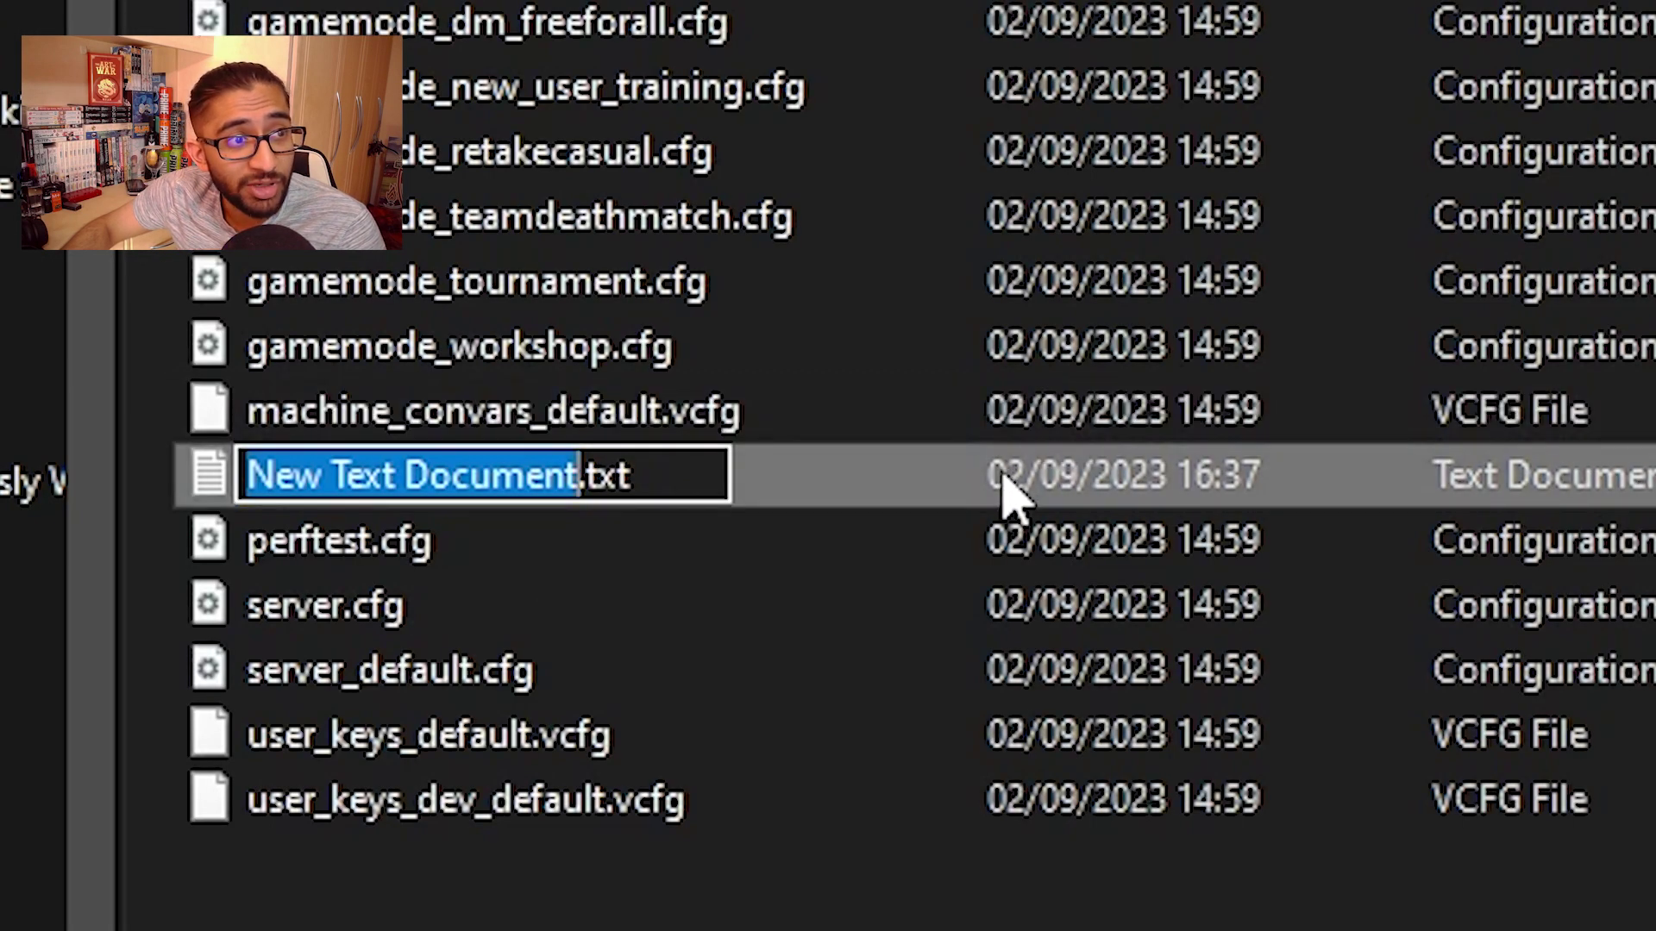
pyautogui.hotkey('ctrl', 'a')
pyautogui.write('autoexe')
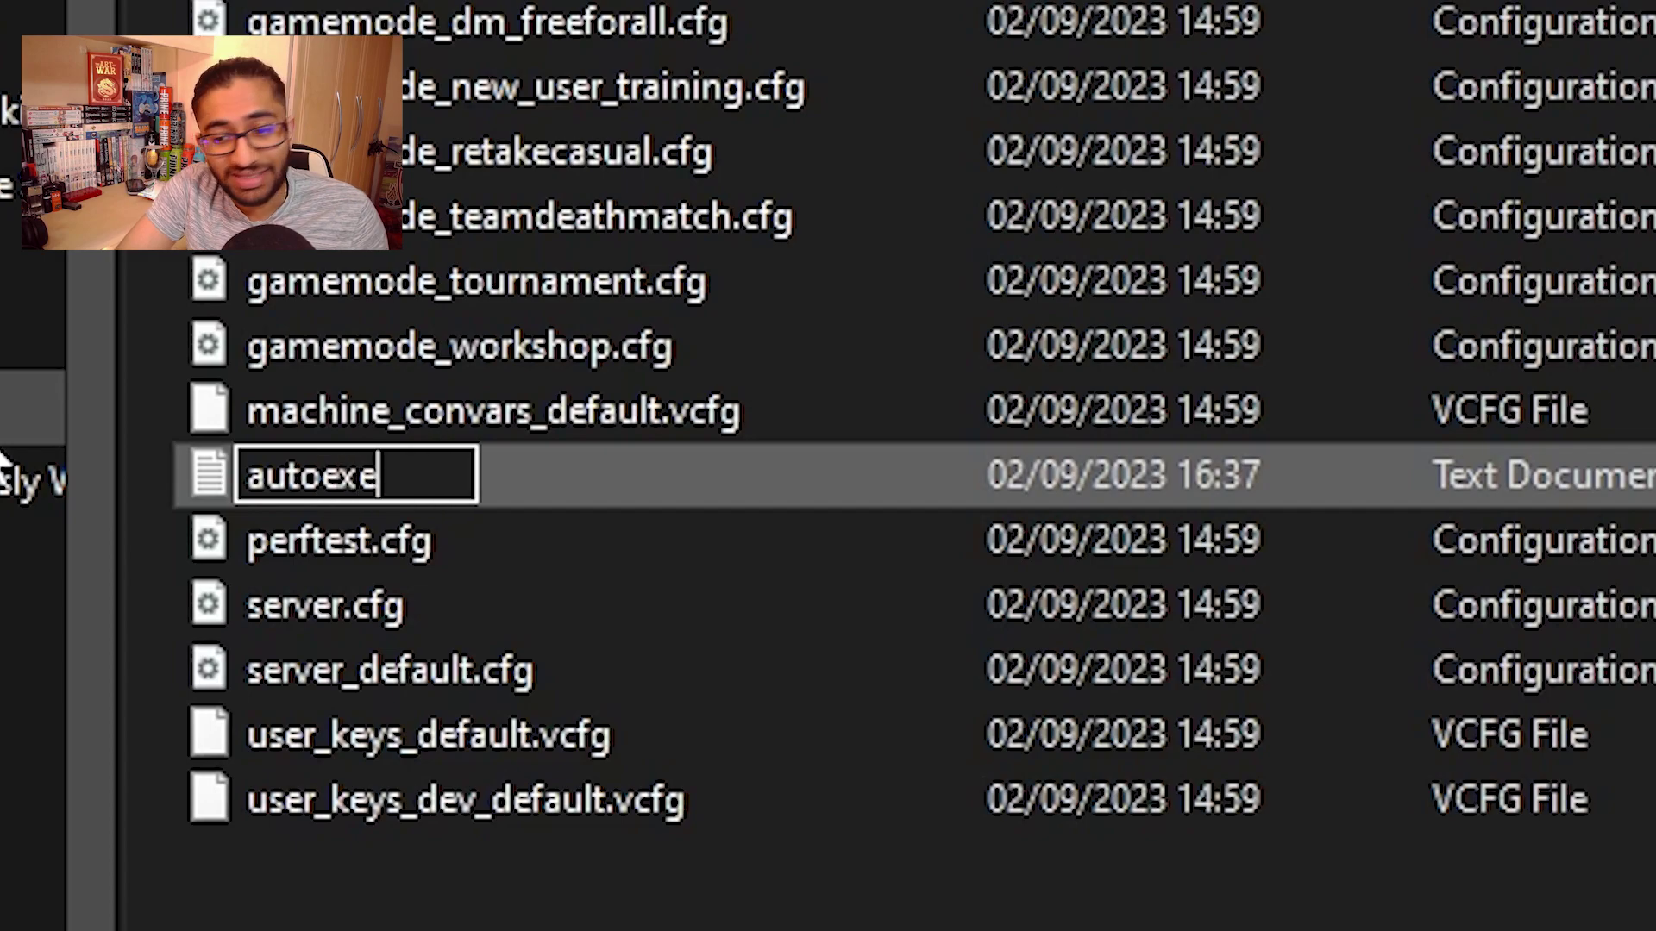
pyautogui.write('c.cs')
pyautogui.write('g')
pyautogui.press('Left')
pyautogui.press('Left')
pyautogui.press('Left')
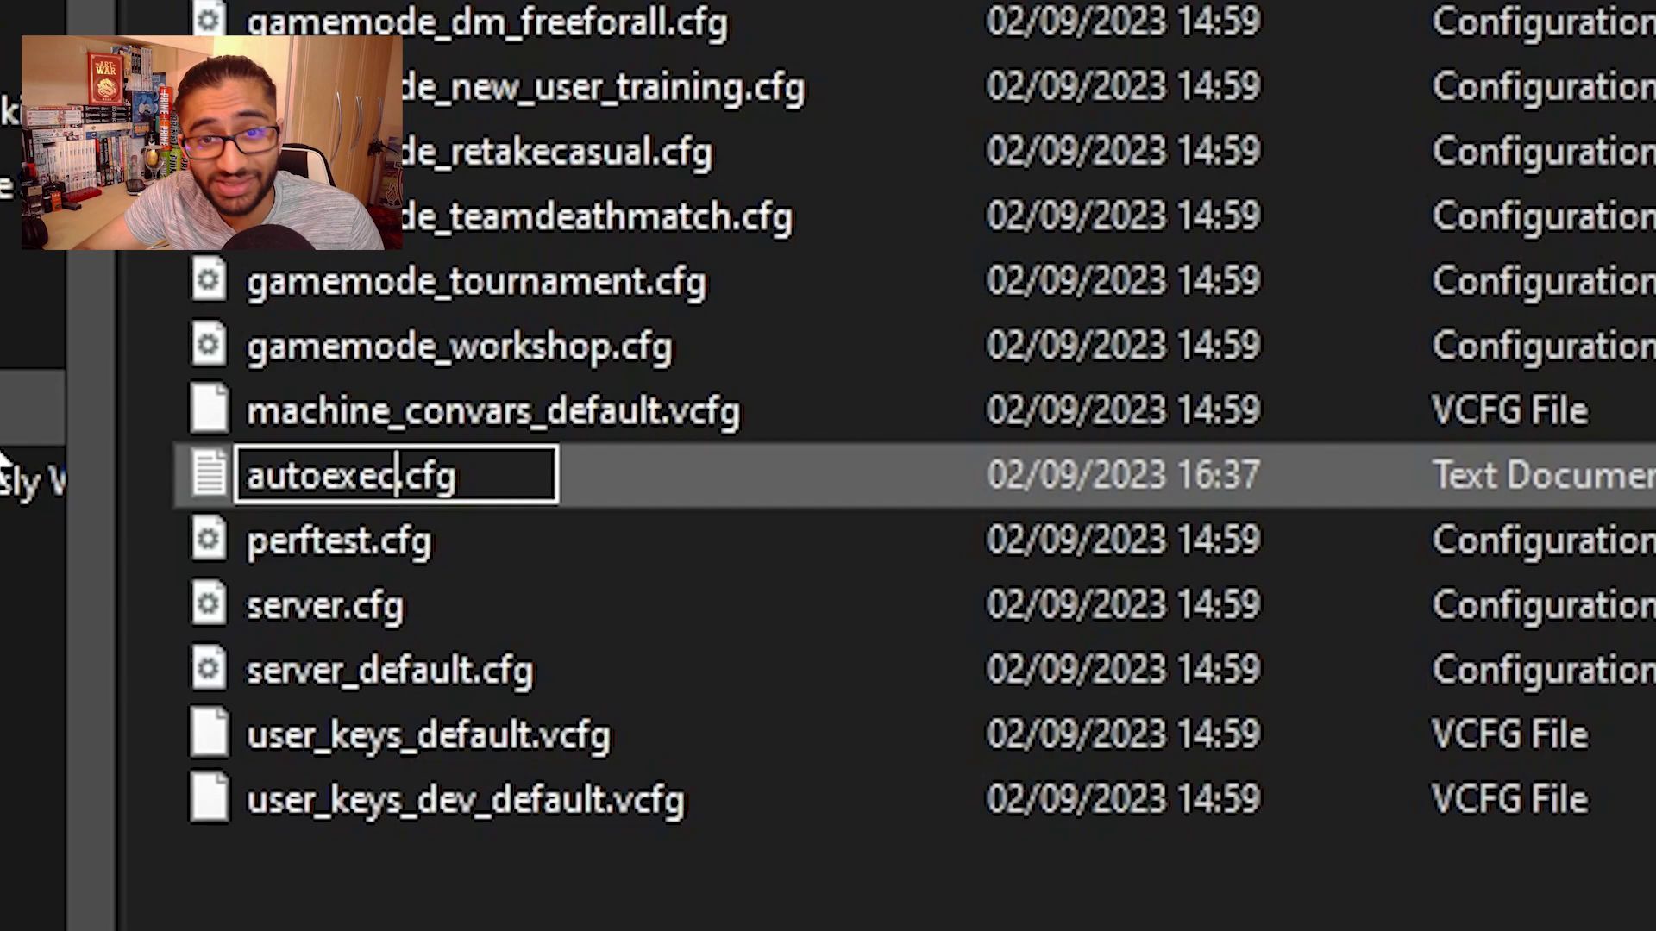
pyautogui.press('Return')
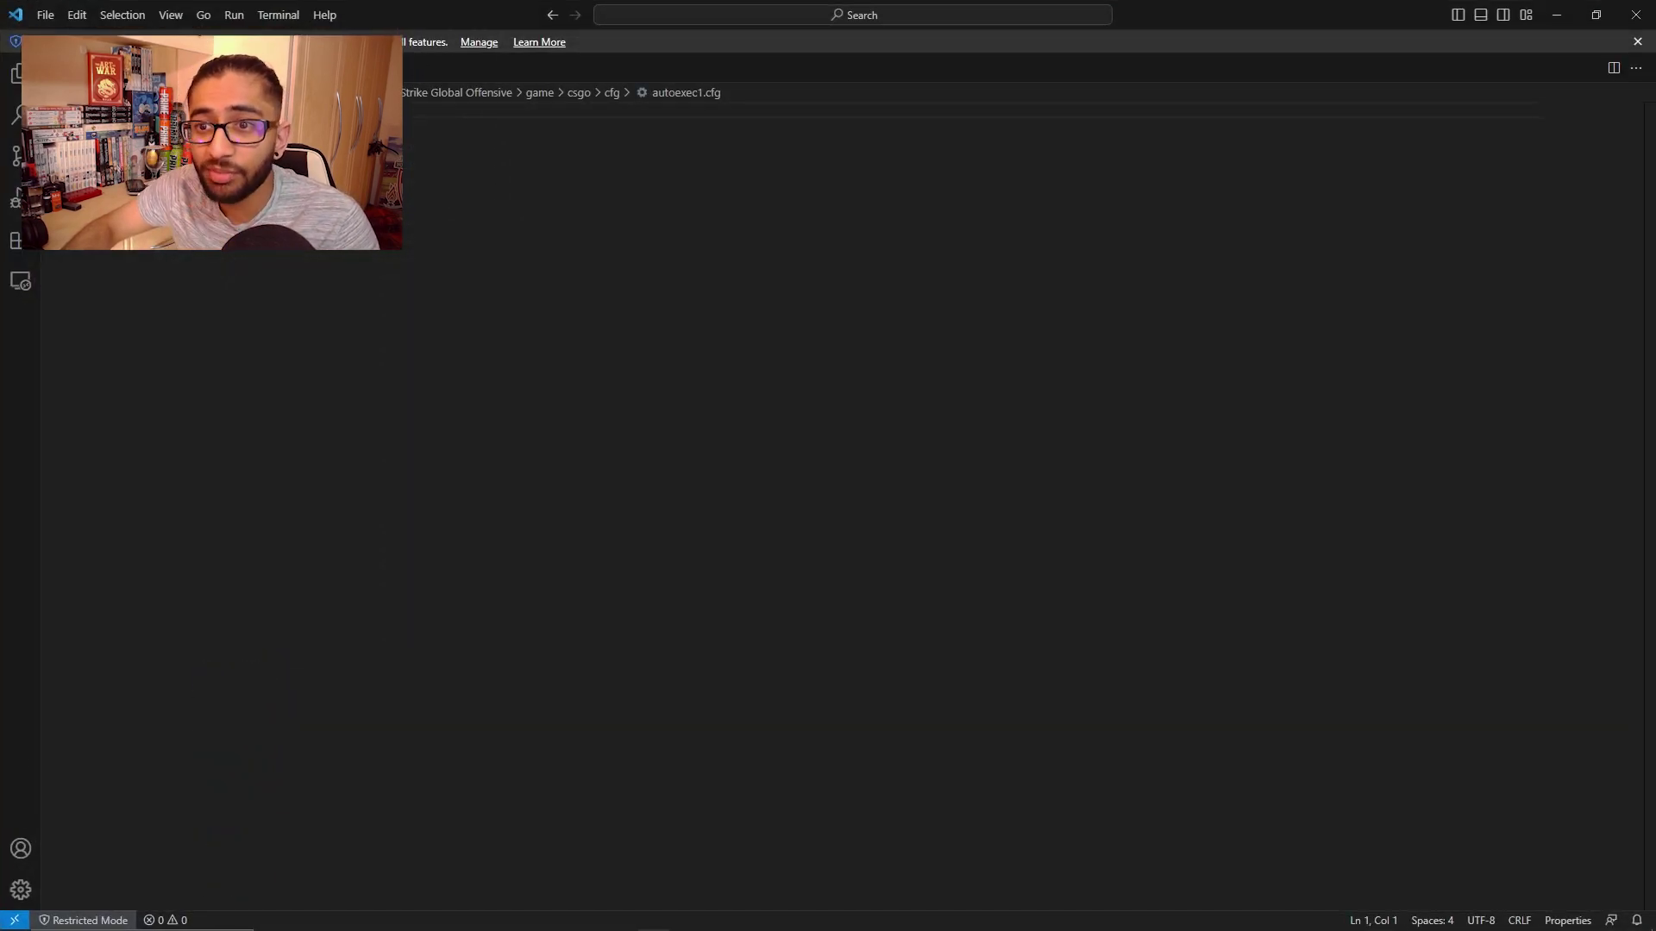
# Split autoexec1.cfg beside config.cfg and paste config.cfg's entire contents into it
pyautogui.moveTo(138, 68); pyautogui.dragTo(1561, 276)
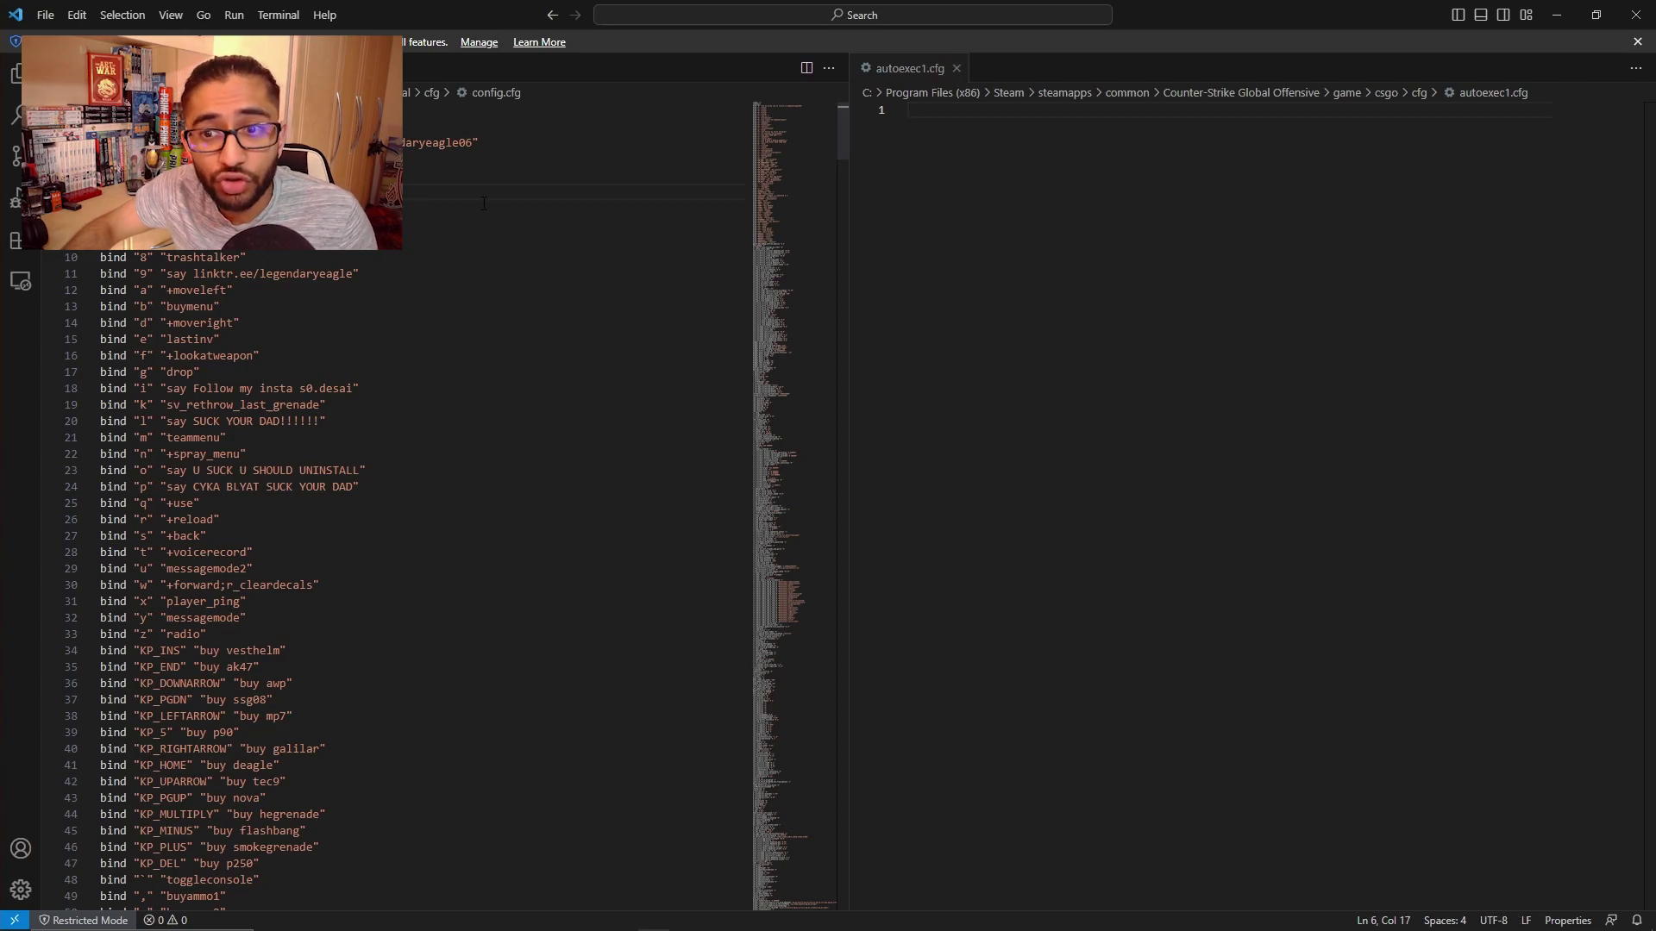
pyautogui.hotkey('ctrl', 'a')
pyautogui.hotkey('ctrl', 'c')
pyautogui.click(1229, 187)
pyautogui.hotkey('ctrl', 'v')
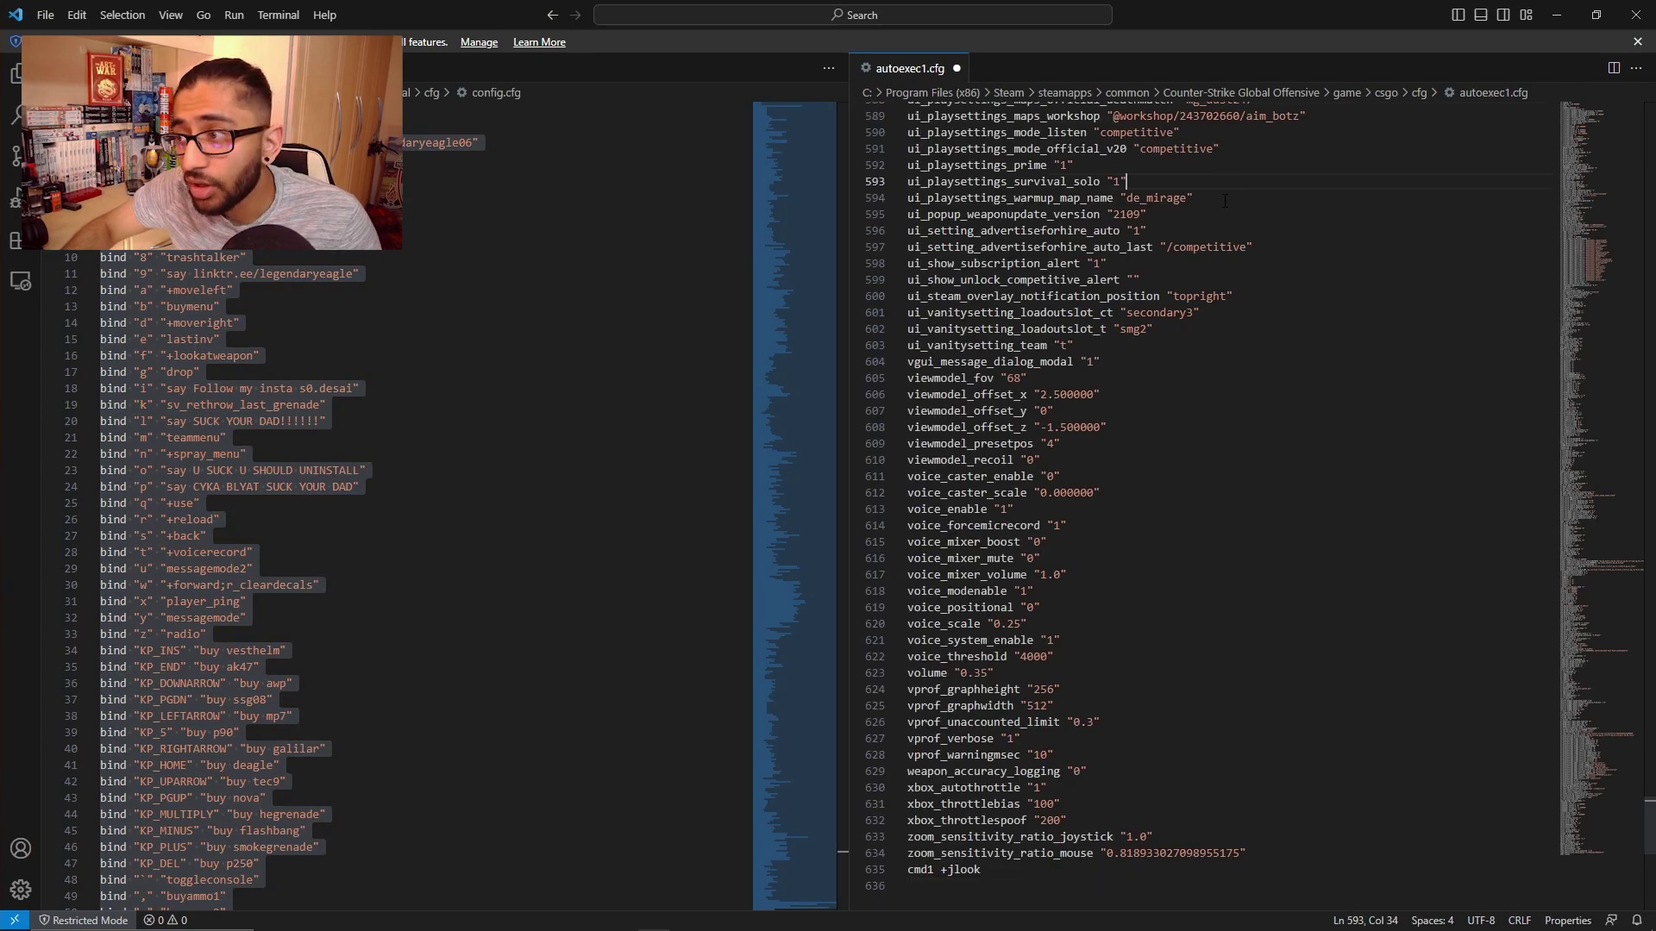
pyautogui.scroll(20, 1225, 201)
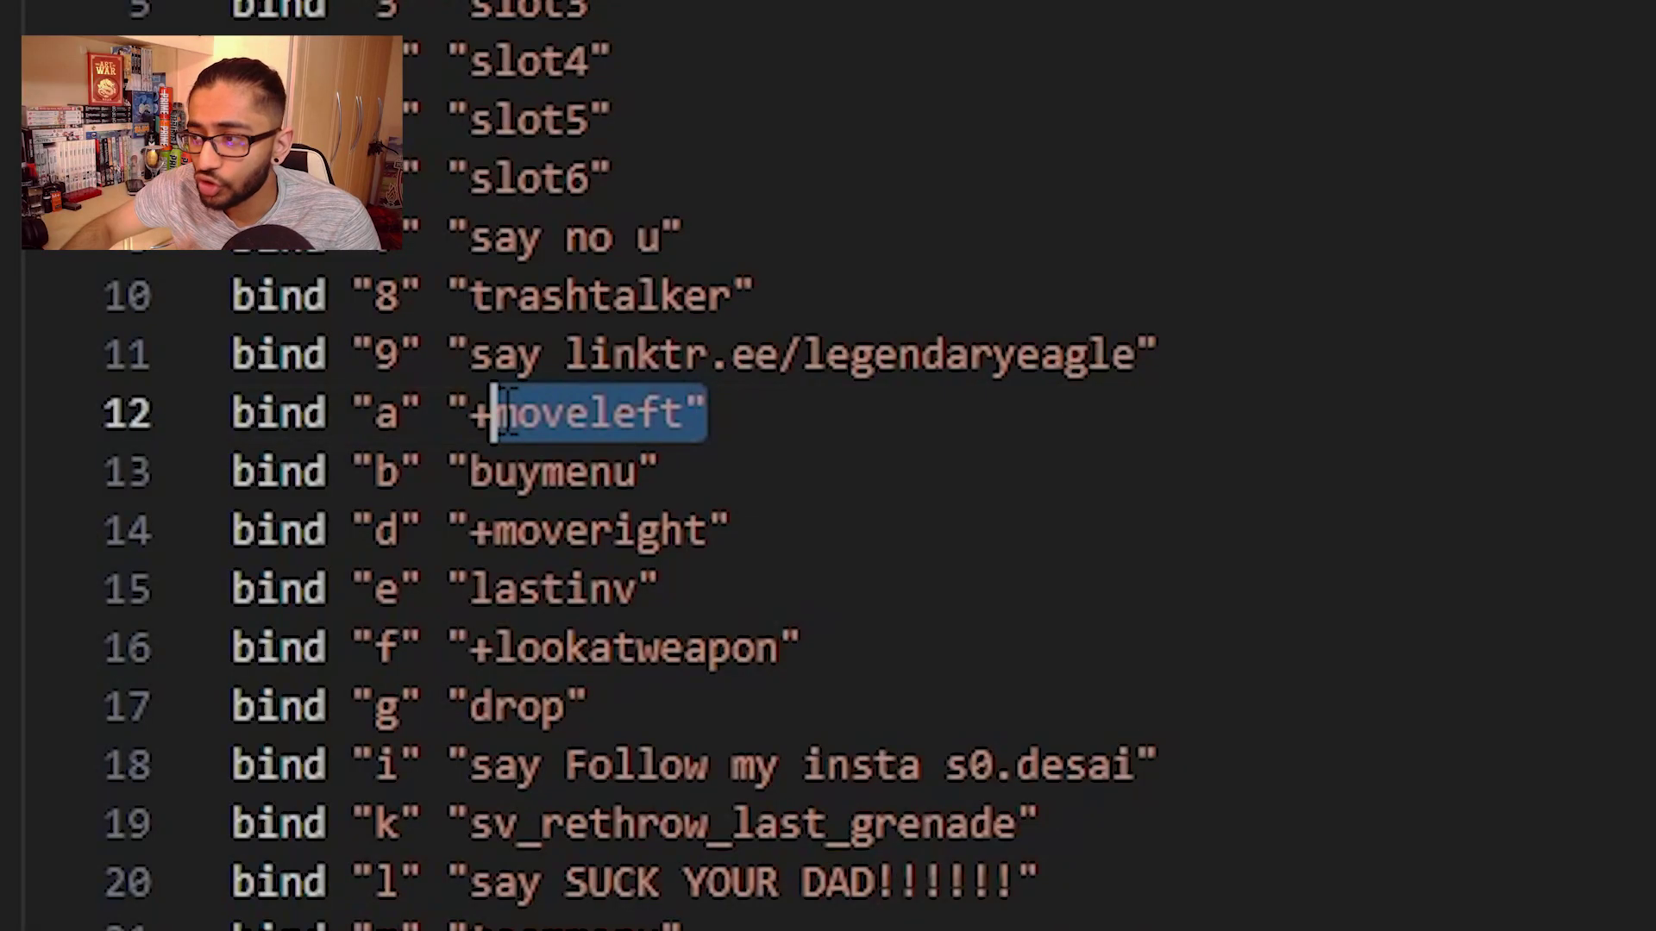
# Change the "a" and "d" binds from +moveleft/+moveright to +left/+right
pyautogui.hotkey('shift', 'Left')
pyautogui.hotkey('shift', 'Left')
pyautogui.hotkey('shift', 'Left')
pyautogui.hotkey('shift', 'Left')
pyautogui.hotkey('shift', 'Left')
pyautogui.hotkey('shift', 'Left')
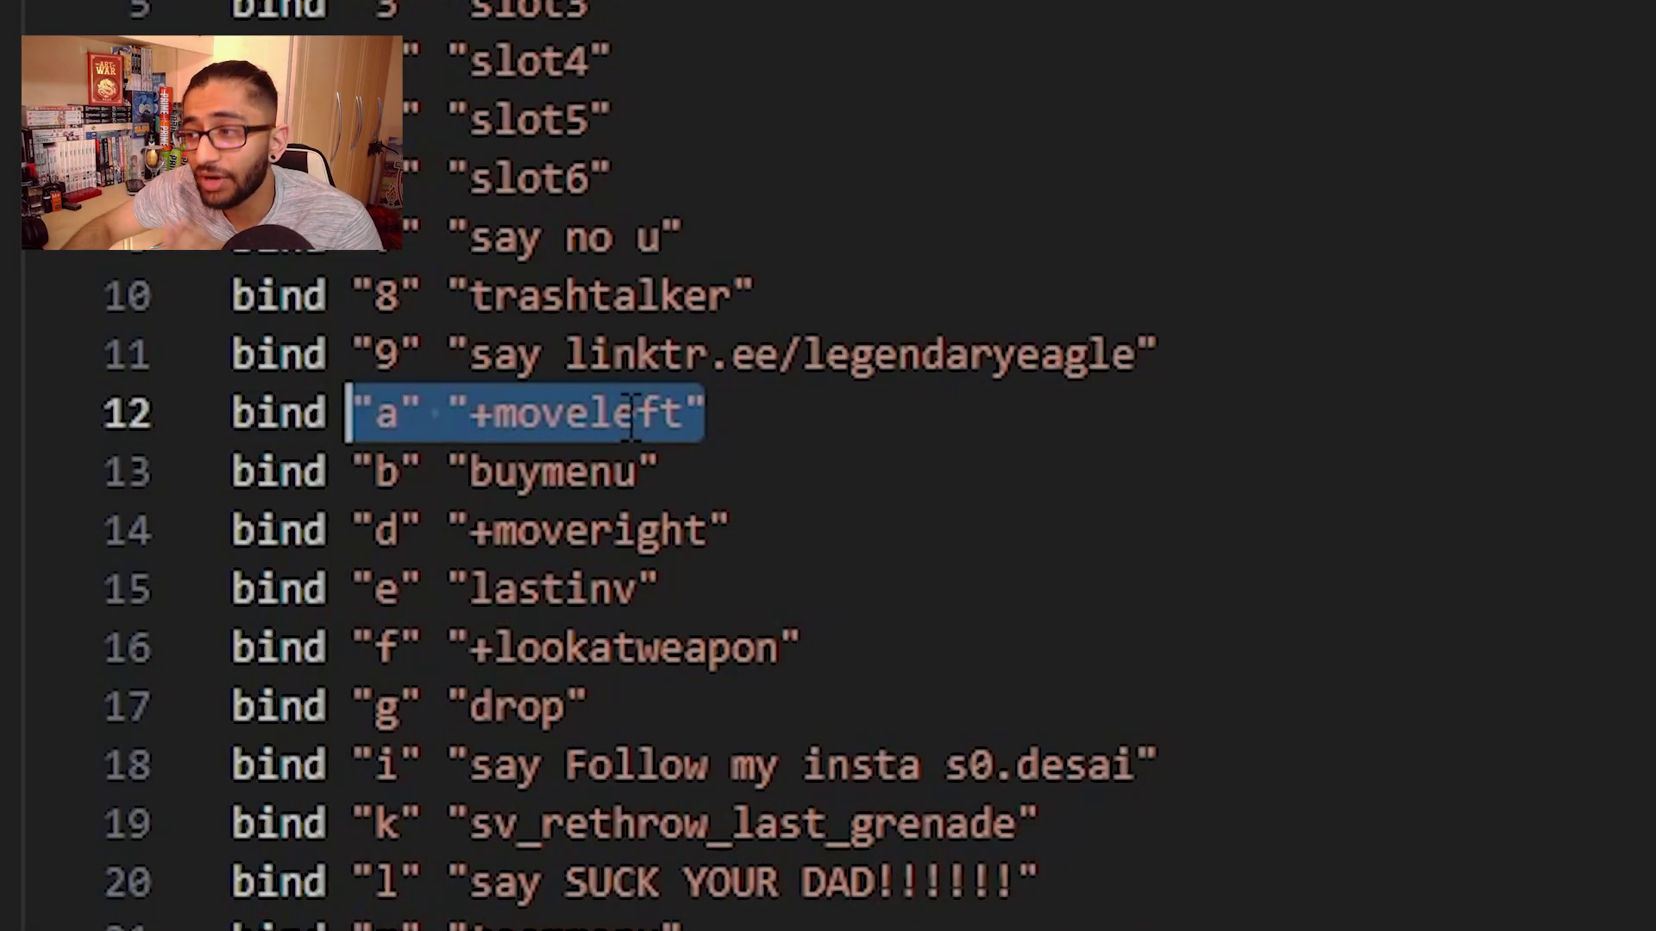
pyautogui.click(601, 416)
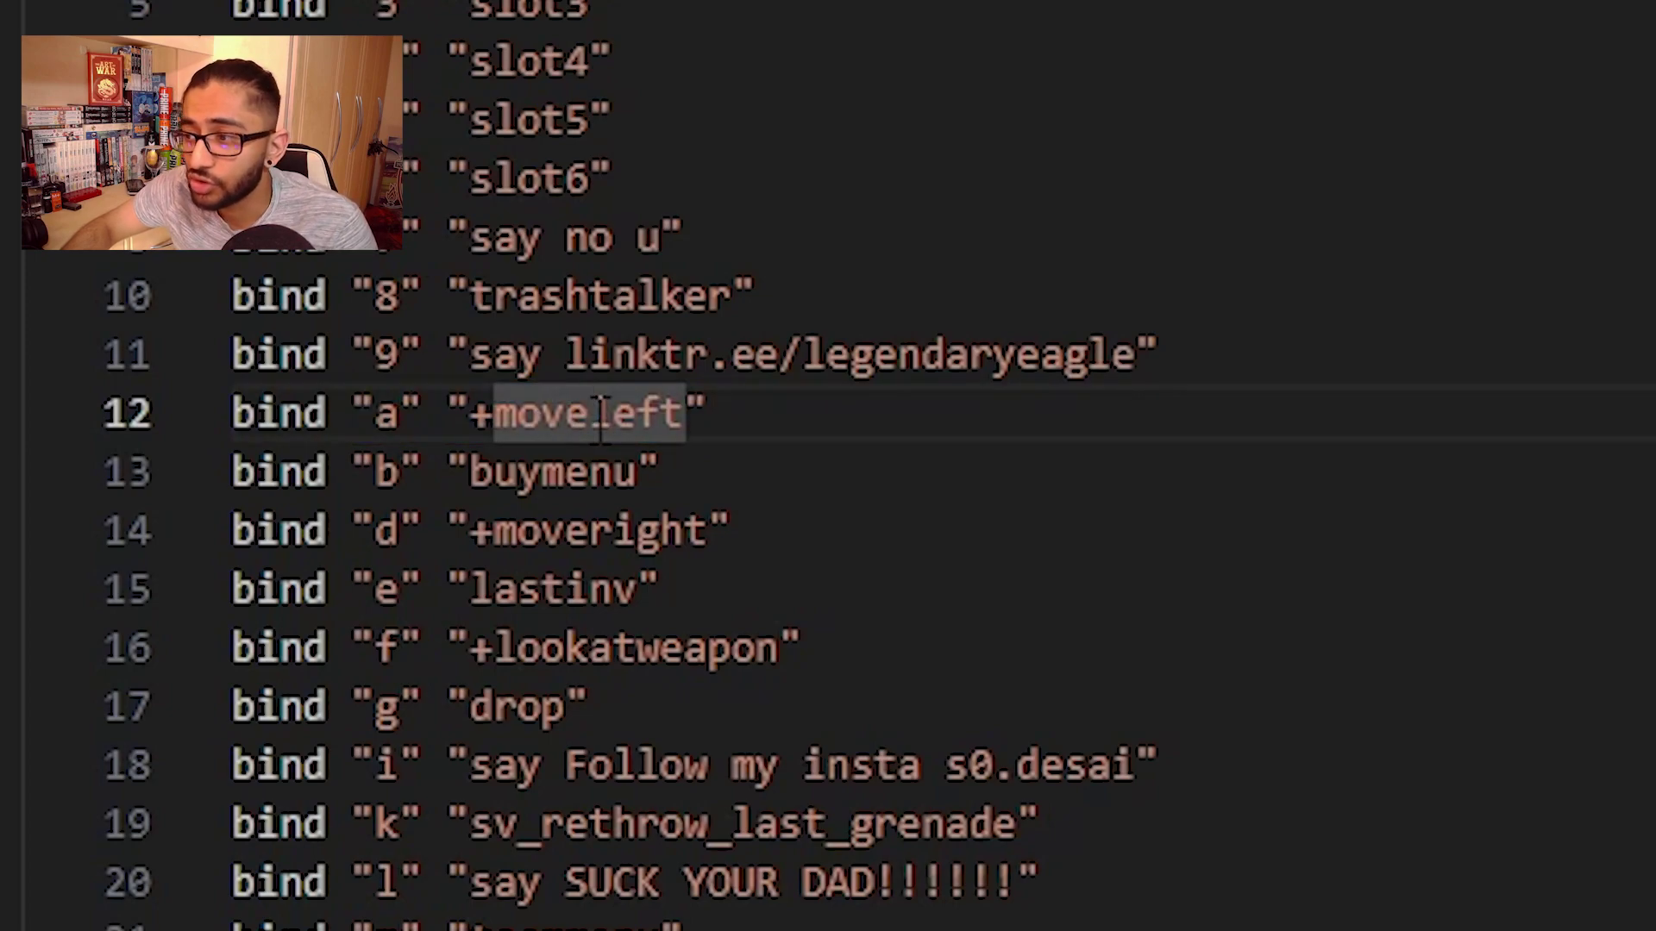
pyautogui.press('BackSpace')
pyautogui.press('BackSpace')
pyautogui.press('BackSpace')
pyautogui.press('BackSpace')
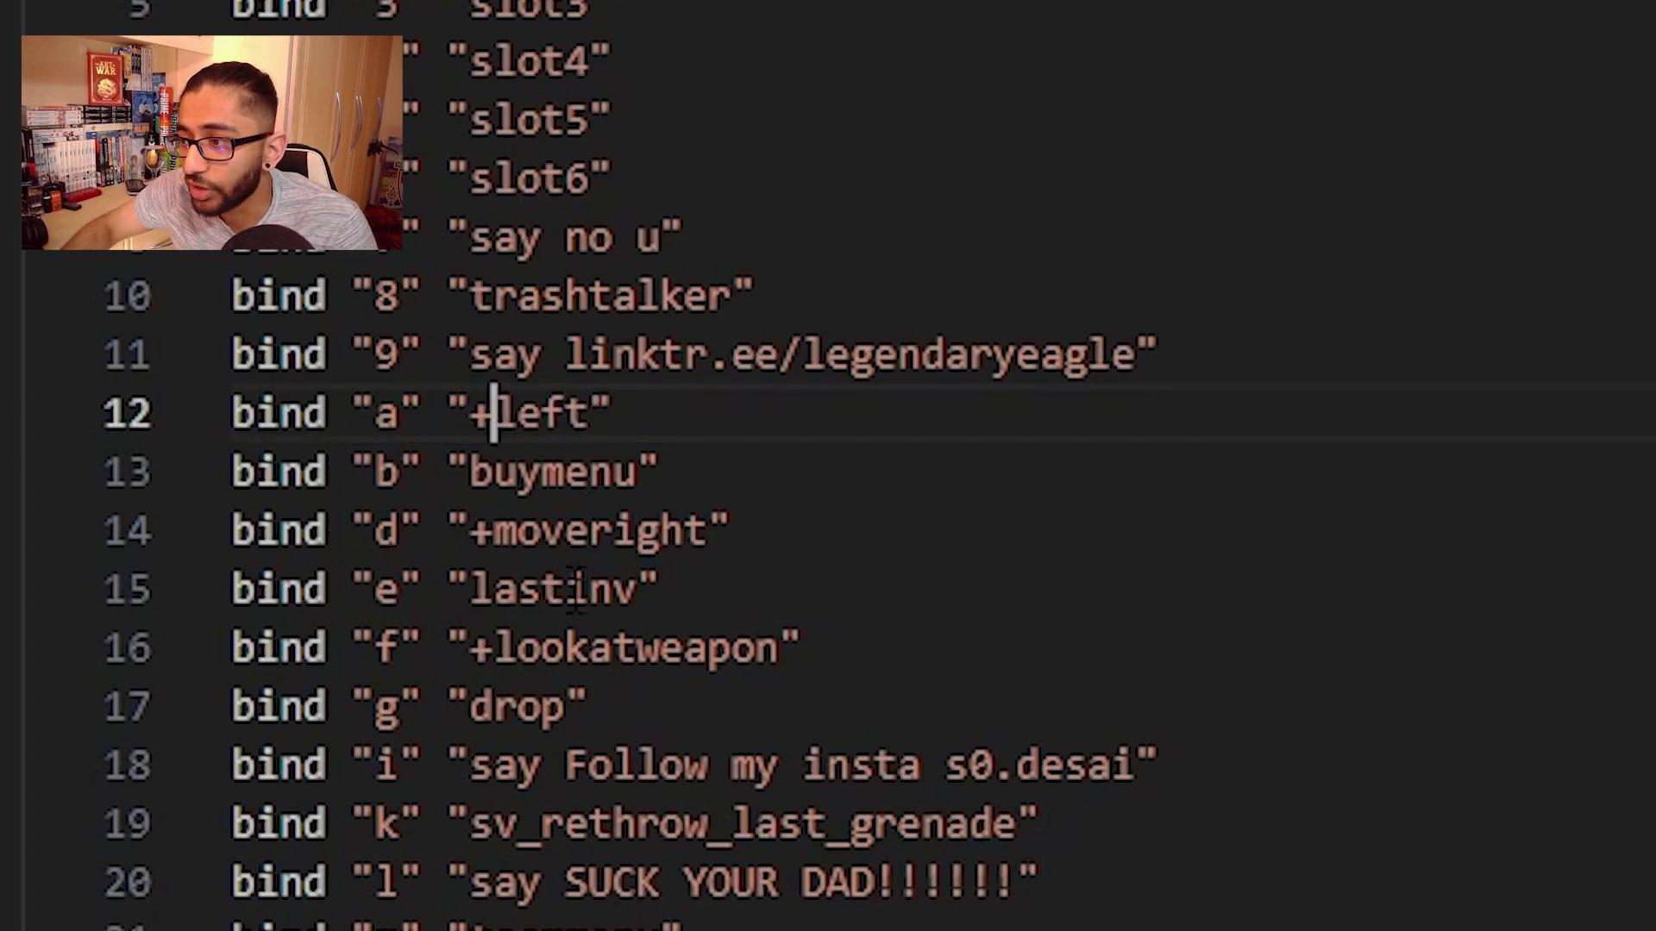
pyautogui.press('Down')
pyautogui.press('Down')
pyautogui.press('Delete')
pyautogui.press('Delete')
pyautogui.press('Delete')
pyautogui.press('Delete')
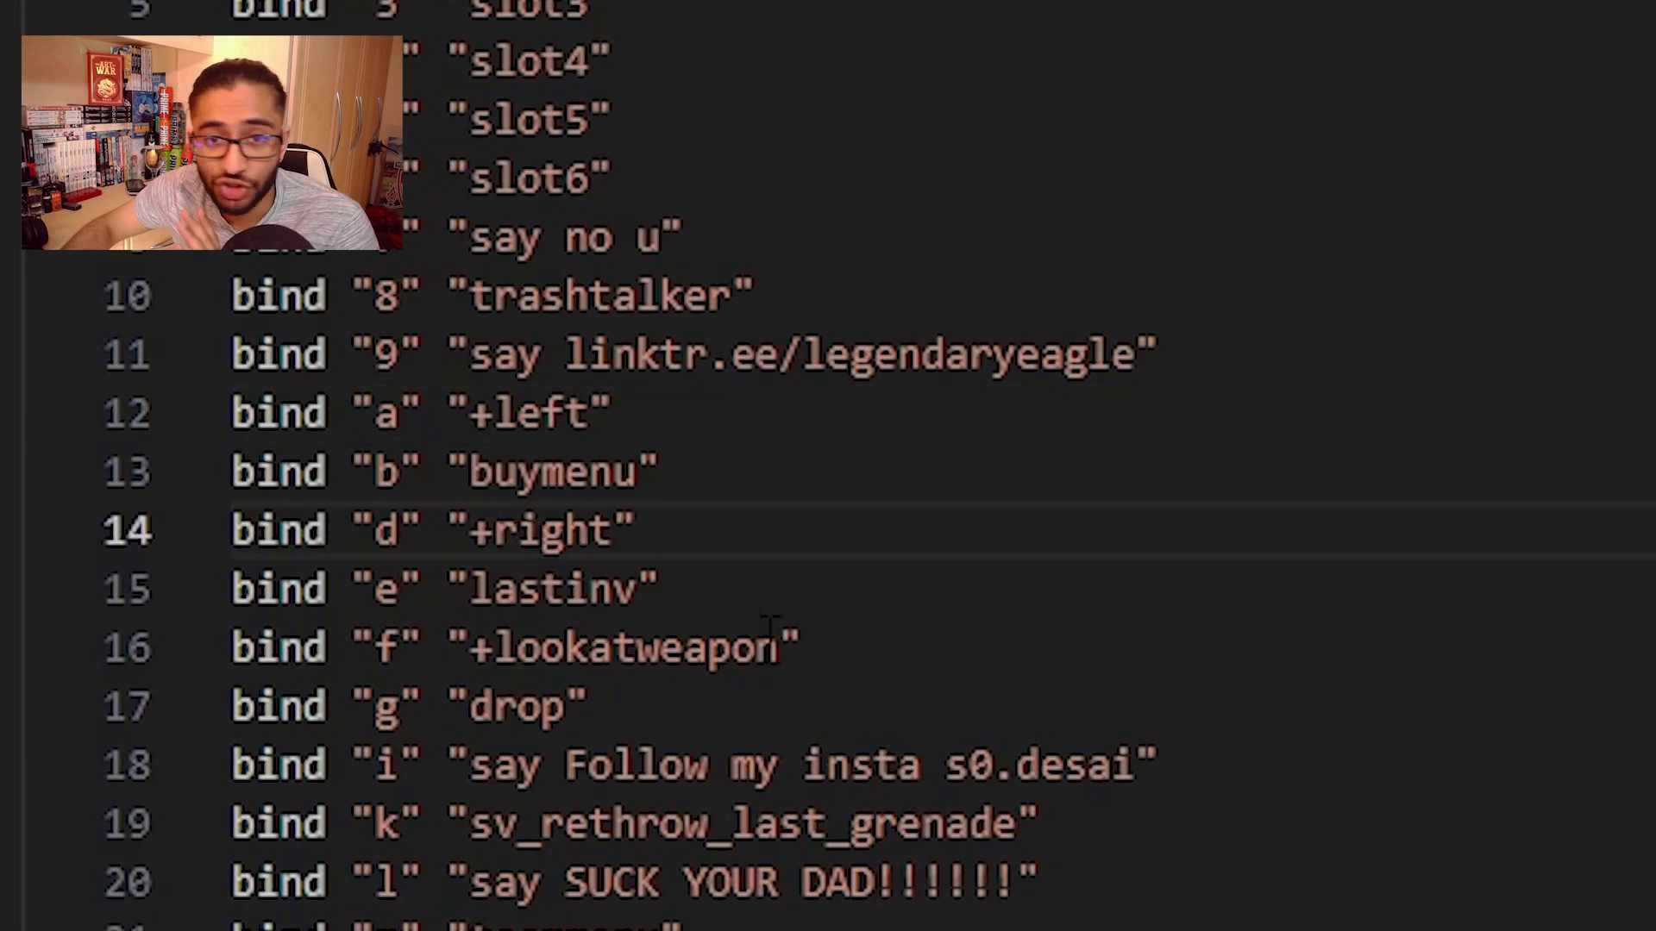
pyautogui.scroll(-20, 962, 565)
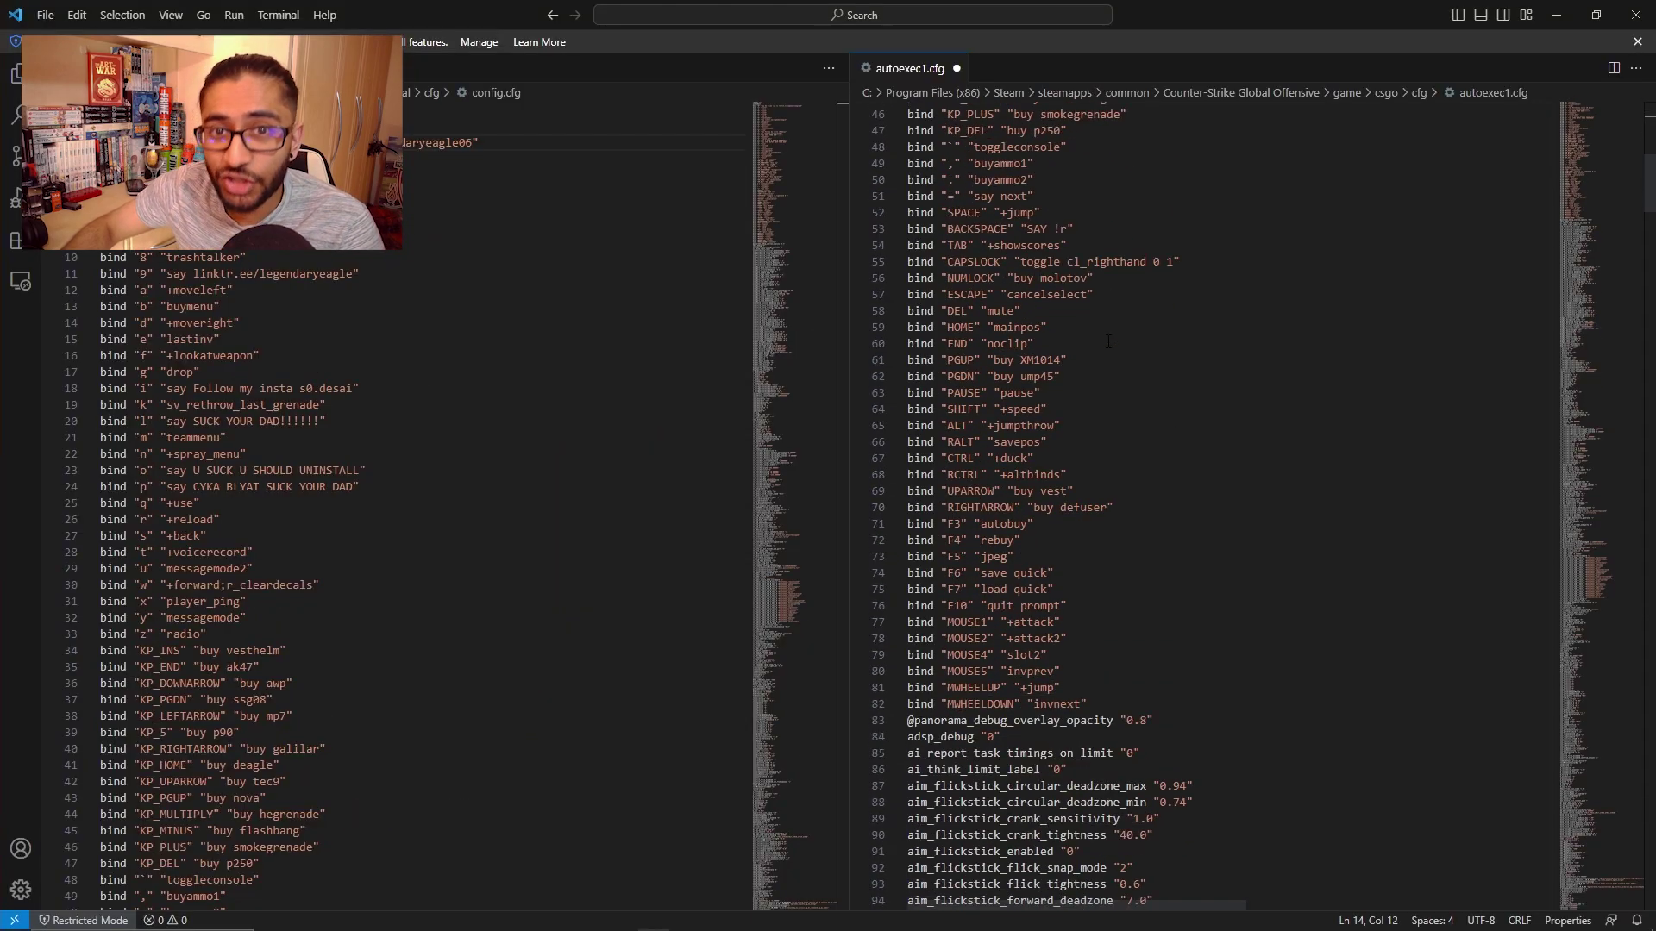
pyautogui.scroll(4, 1108, 343)
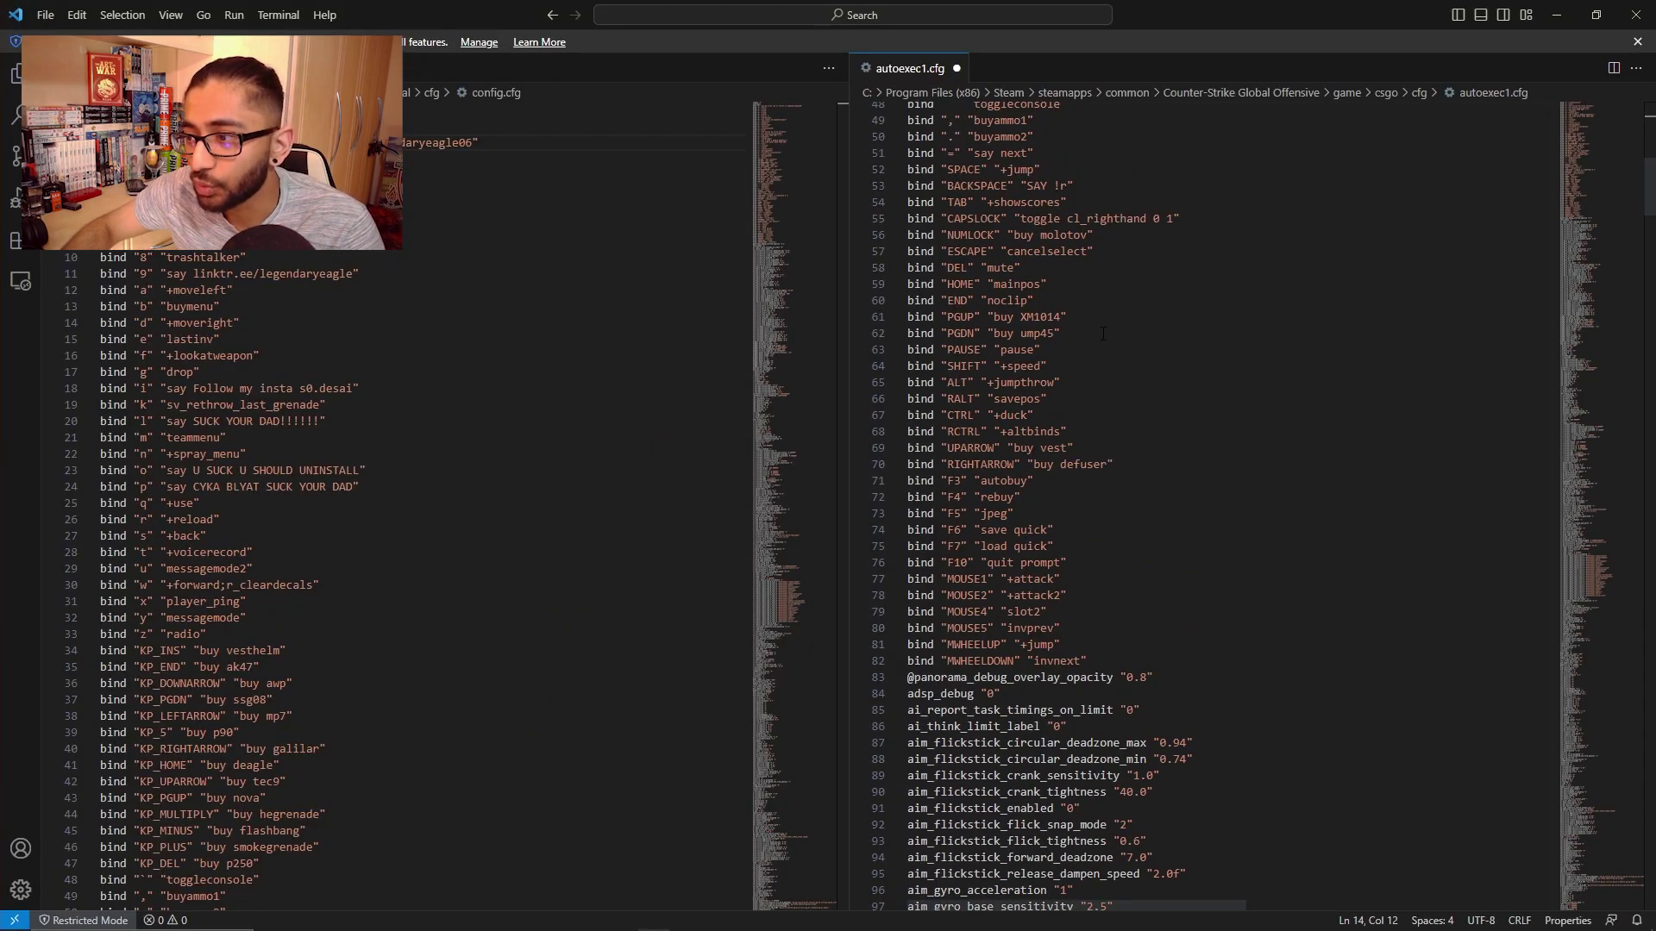
pyautogui.scroll(3, 1099, 405)
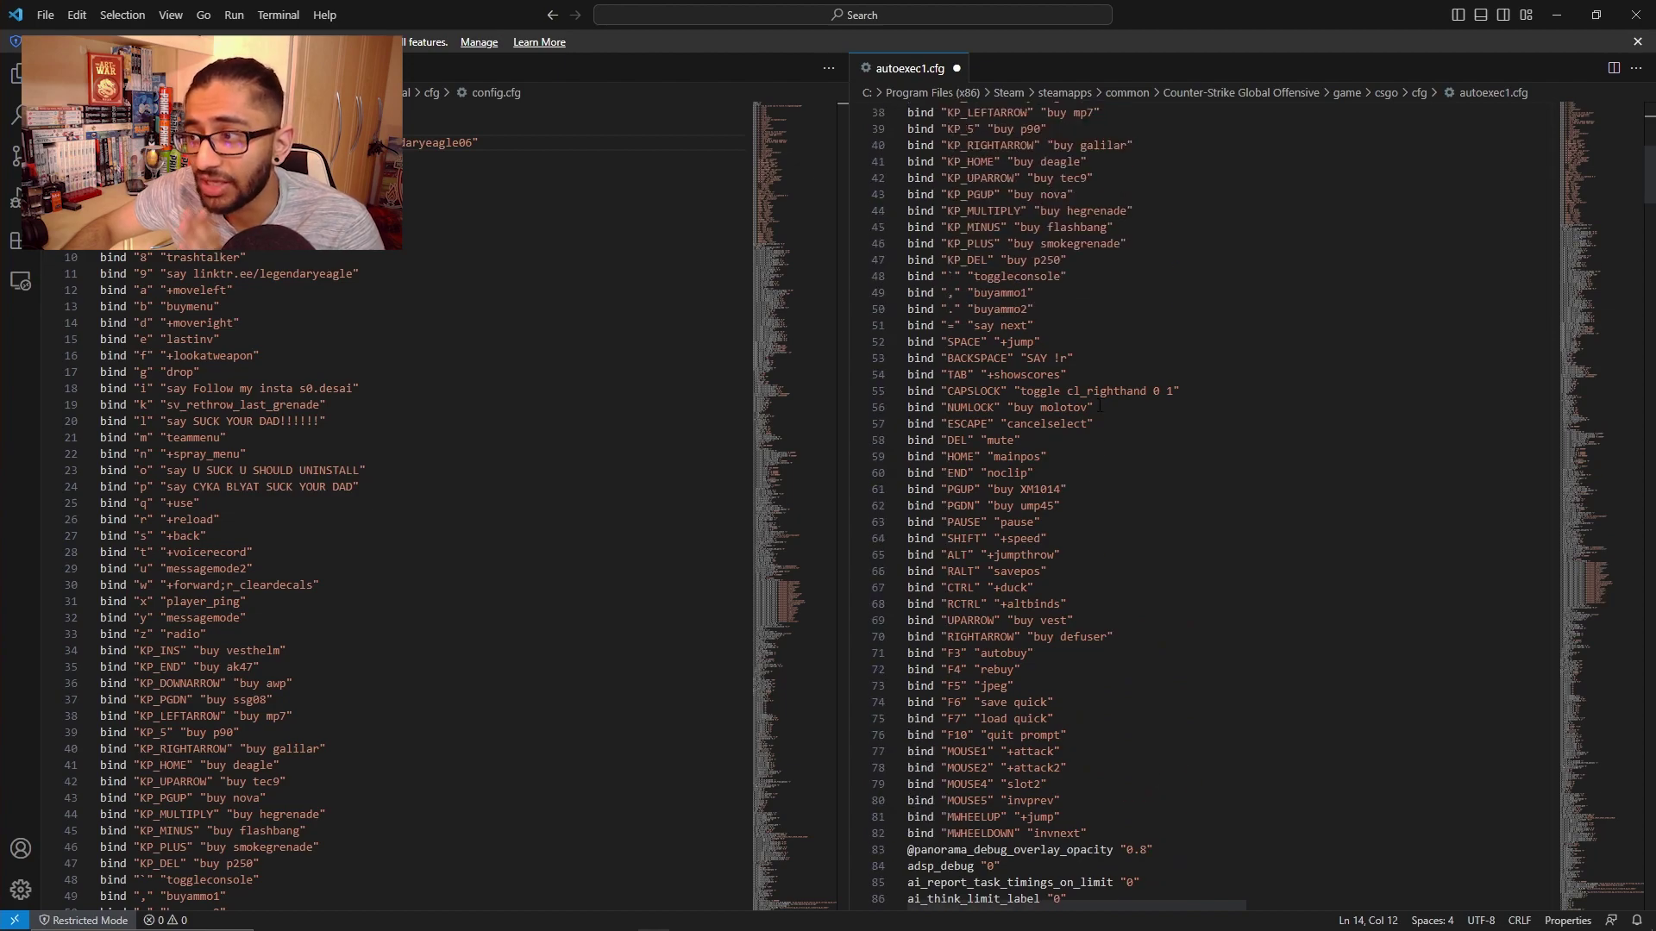
# Add bind "MOUSE_X" "yaw" after the mouse-wheel binds and begin a bind "MOUSE line below
pyautogui.moveTo(1073, 554); pyautogui.dragTo(902, 555)
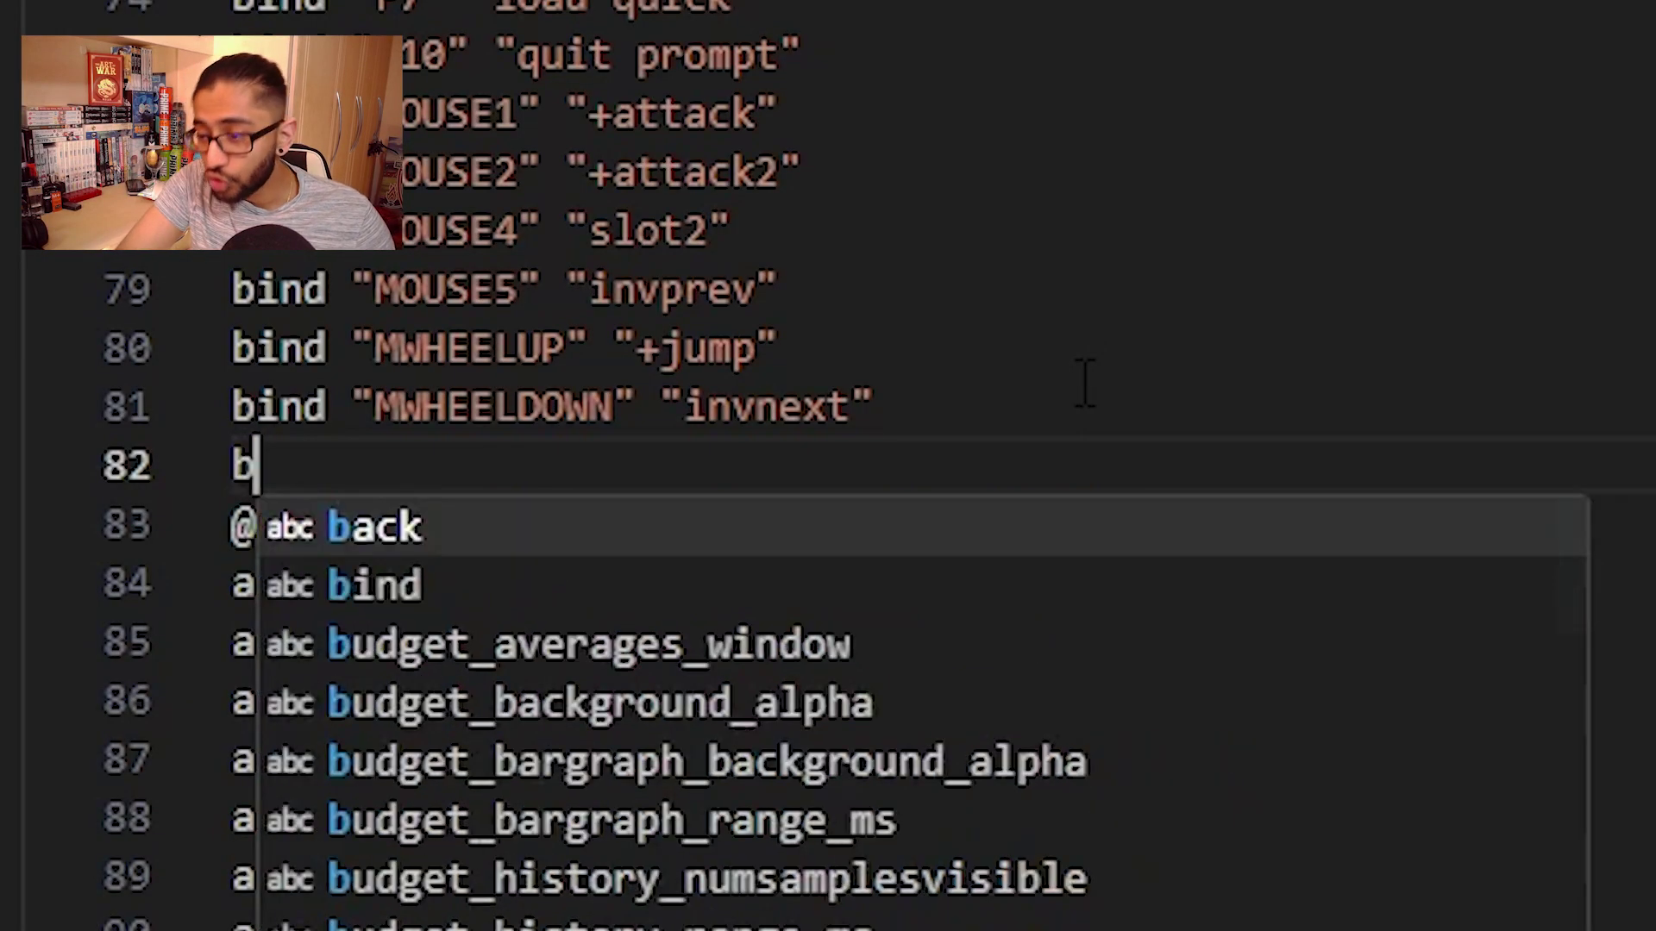
pyautogui.write('"MOUSE')
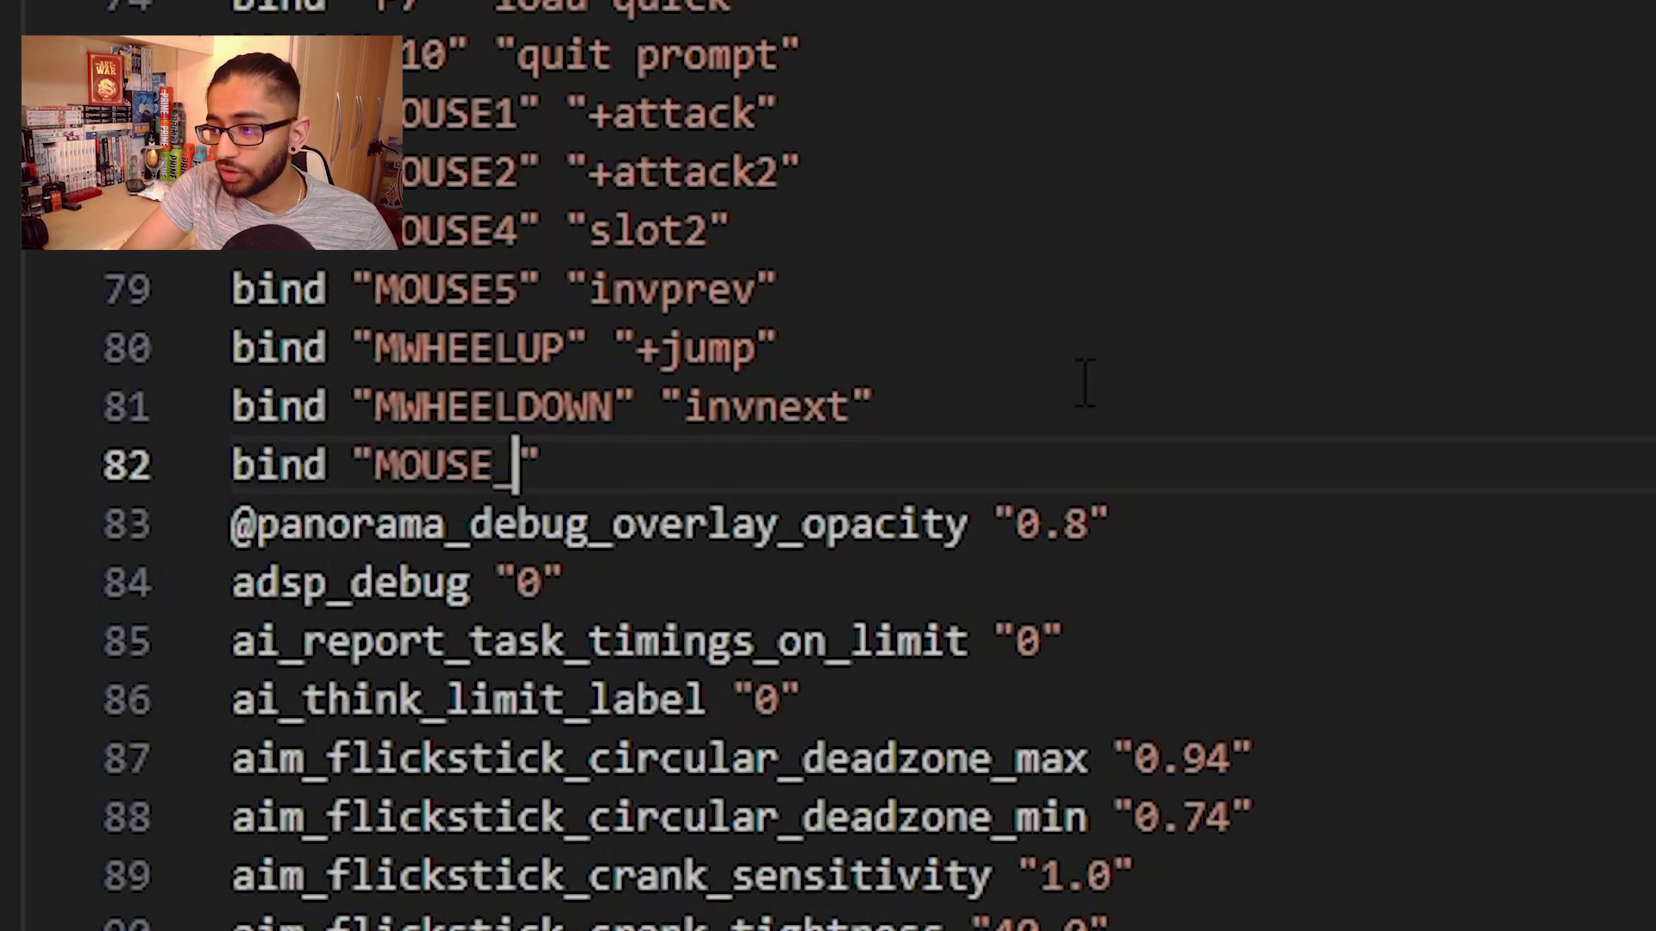
pyautogui.write('_X" "yaw')
pyautogui.press('End')
pyautogui.press('Return')
pyautogui.write('bind "MOUSE')
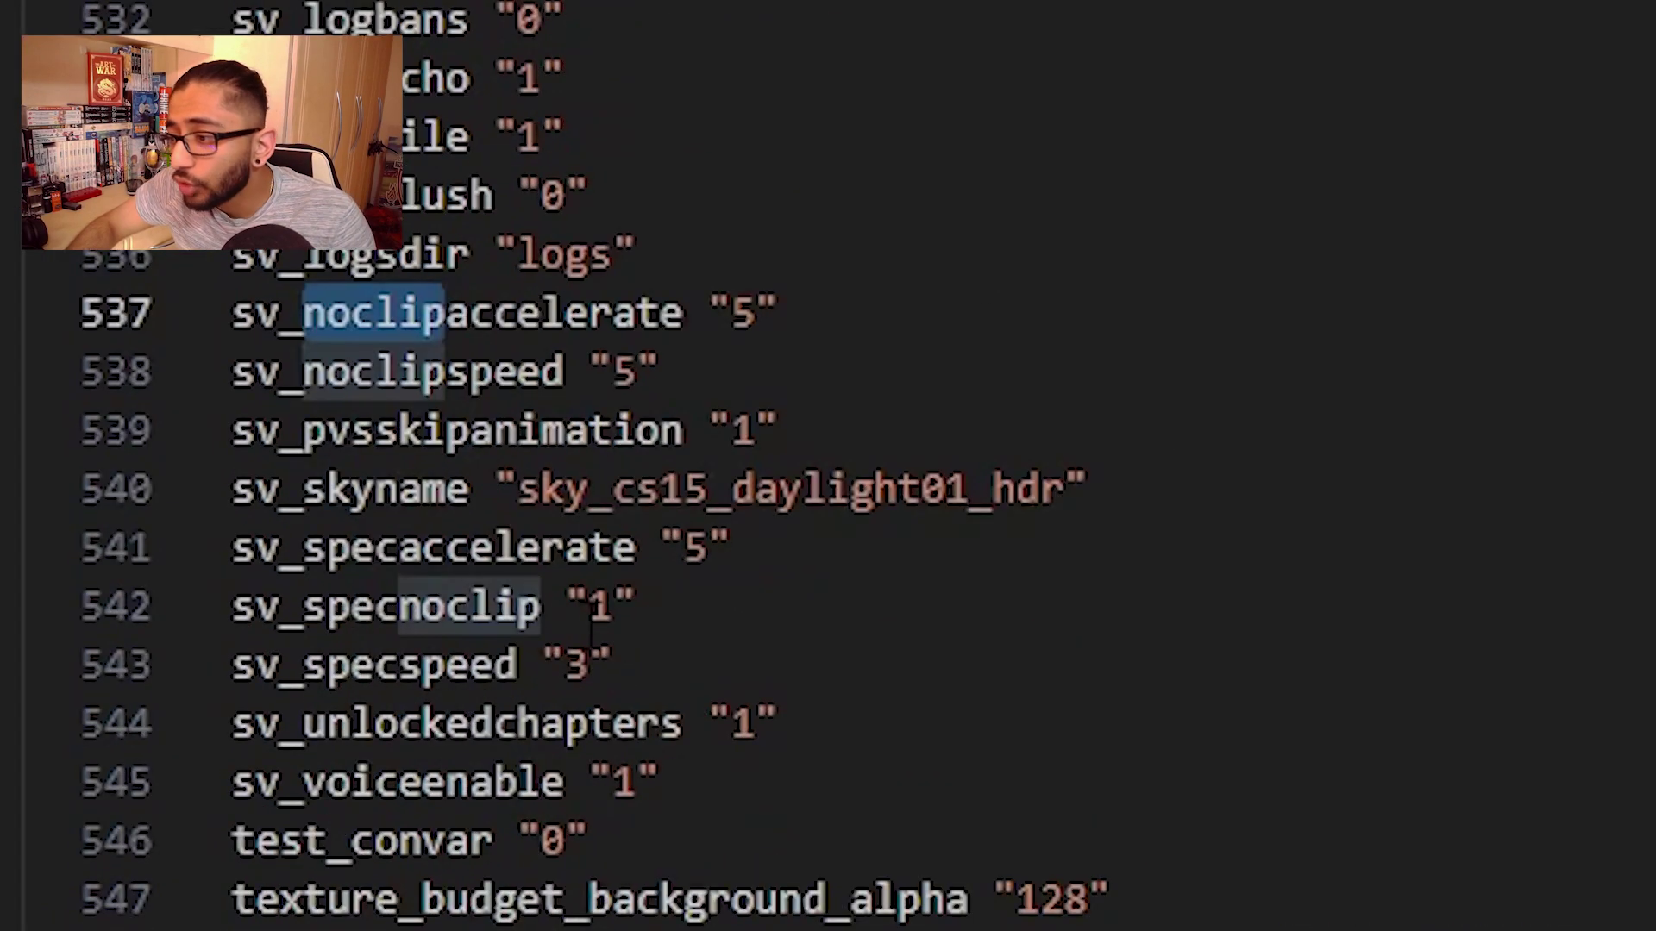
# Replace the sv_noclipspeed value 5 with 1200 and select sv_specspeed's 3 for replacement
pyautogui.click(834, 345)
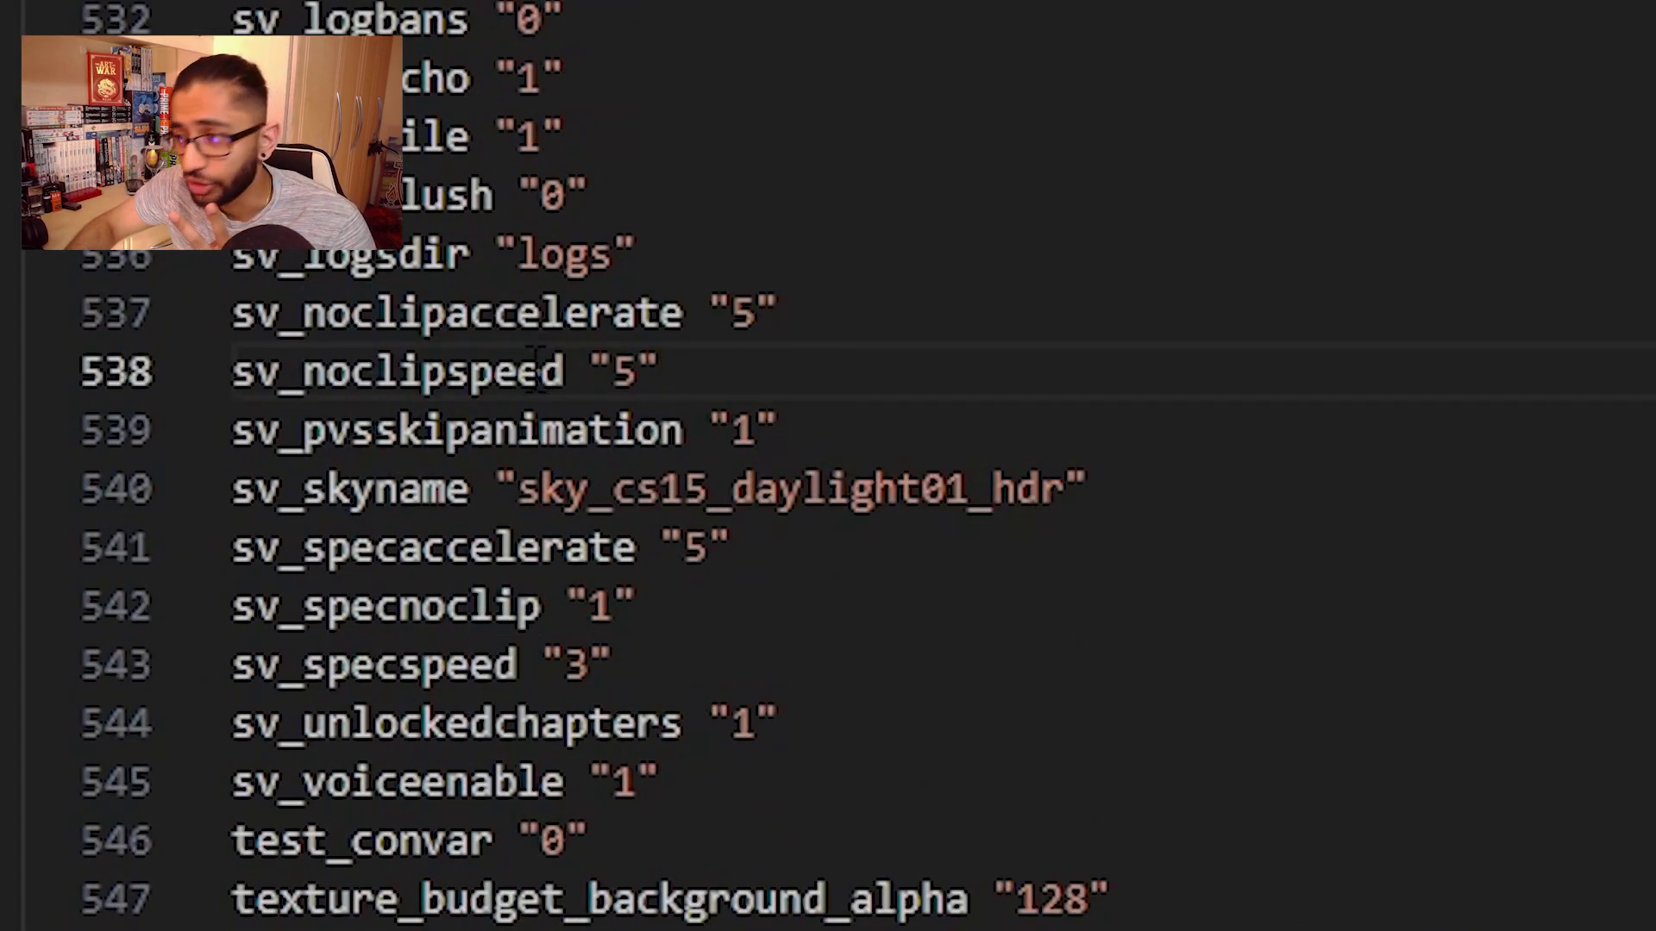
pyautogui.moveTo(611, 373); pyautogui.dragTo(635, 372)
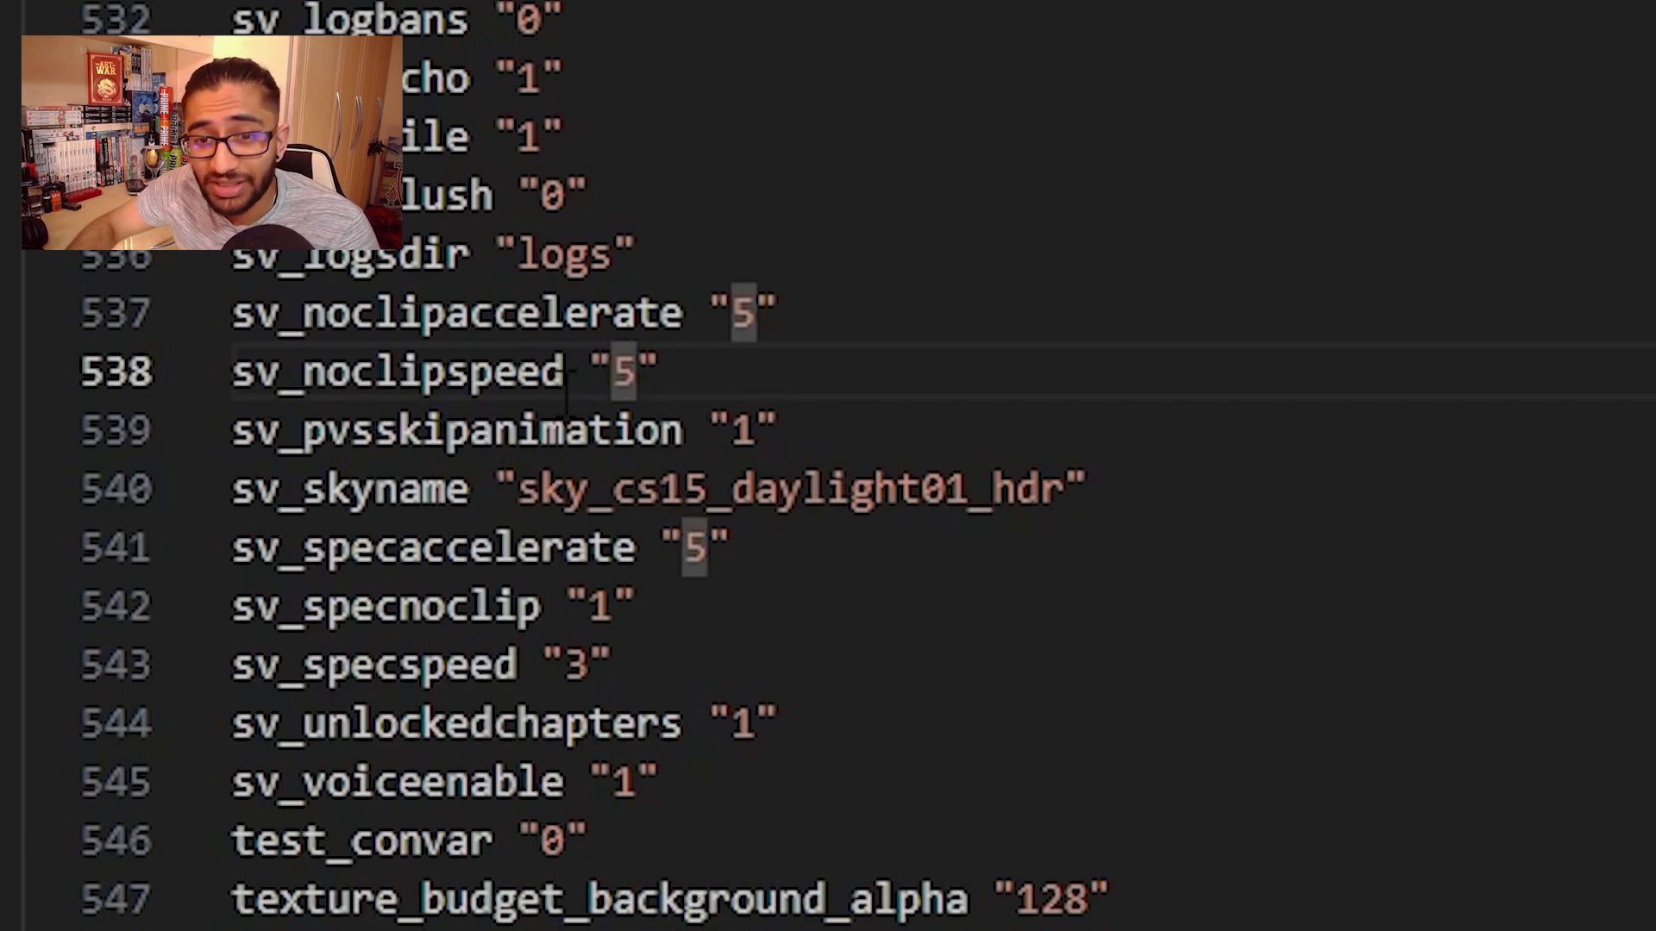
pyautogui.press('BackSpace')
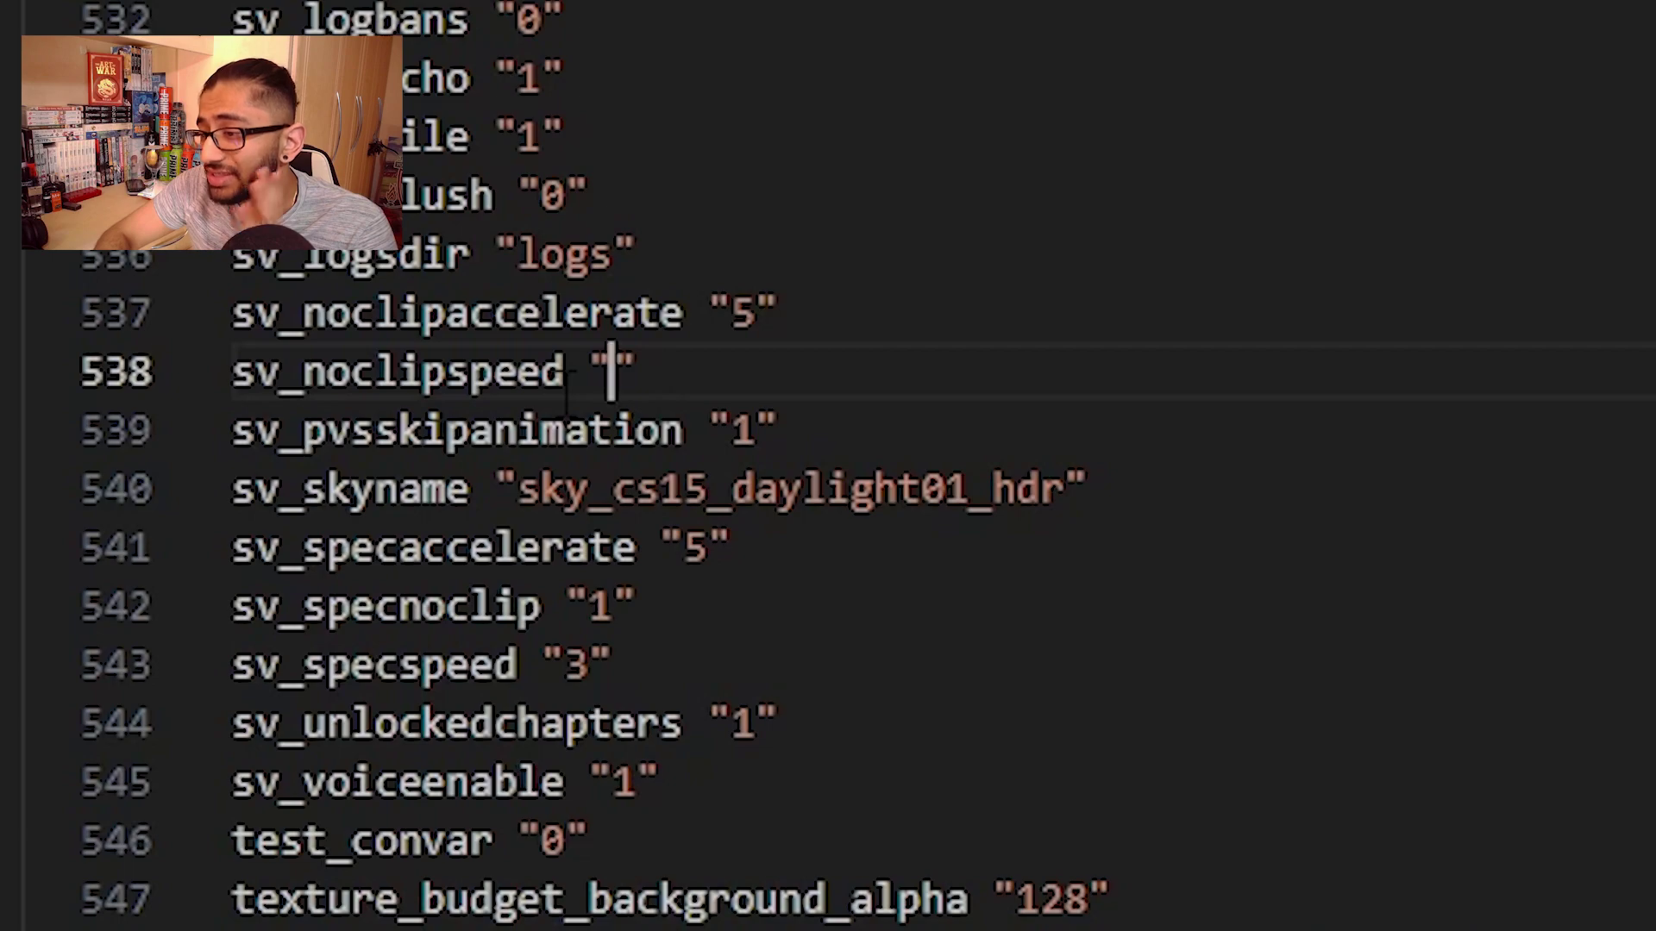
pyautogui.write('1200')
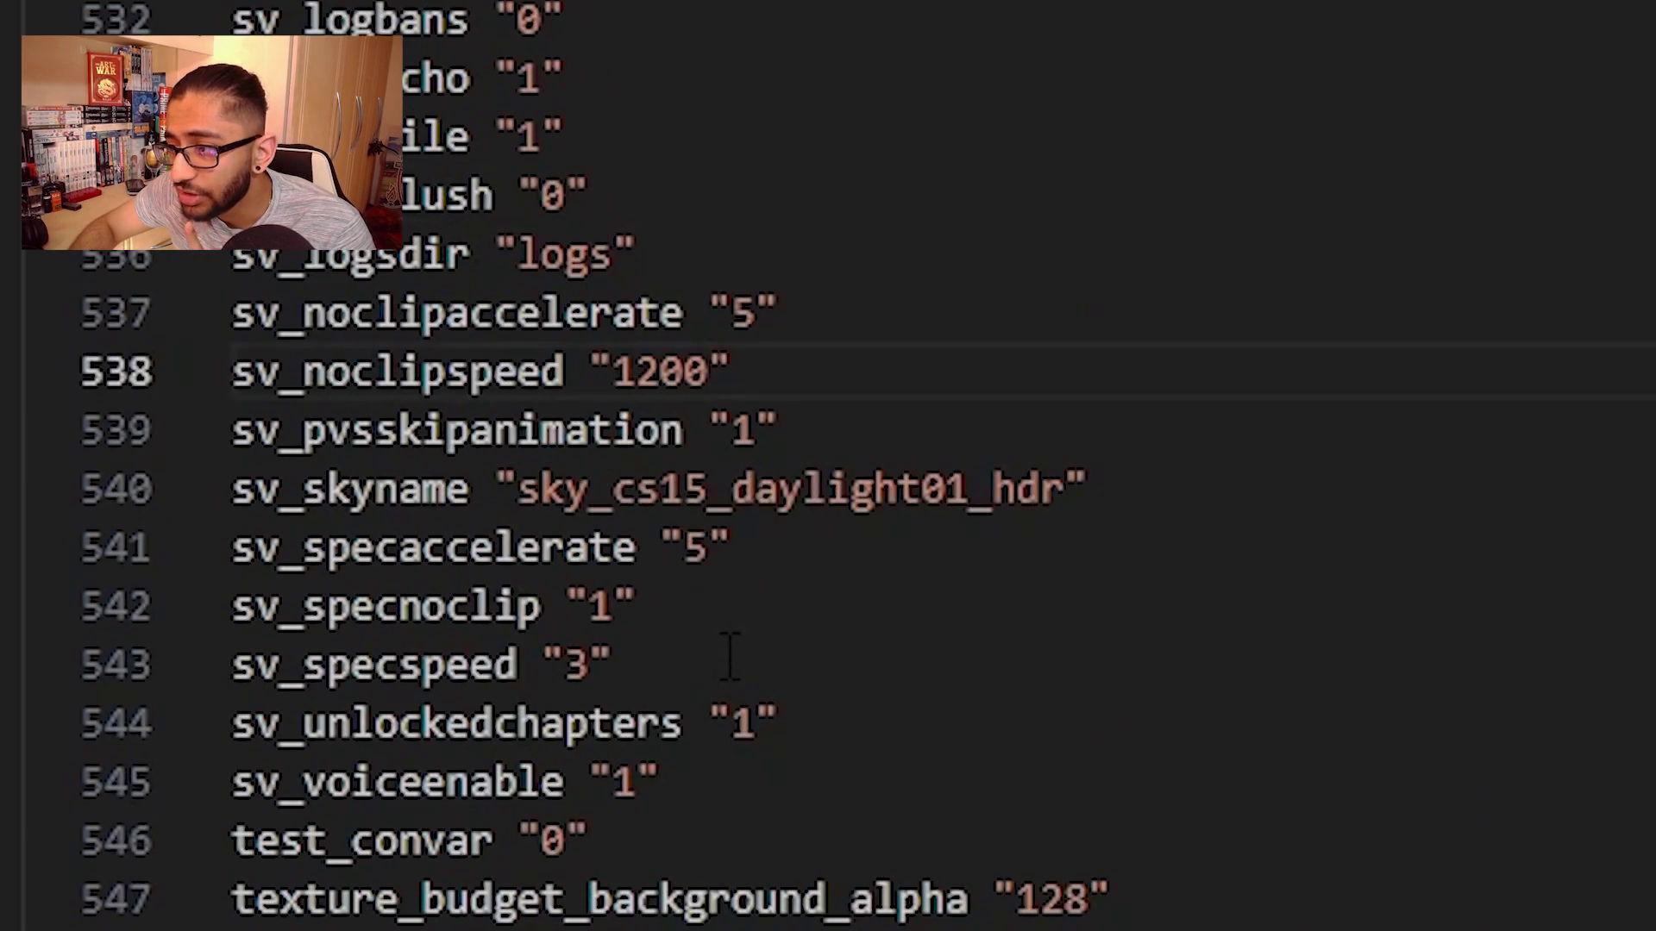
pyautogui.scroll(-2, 1107, 559)
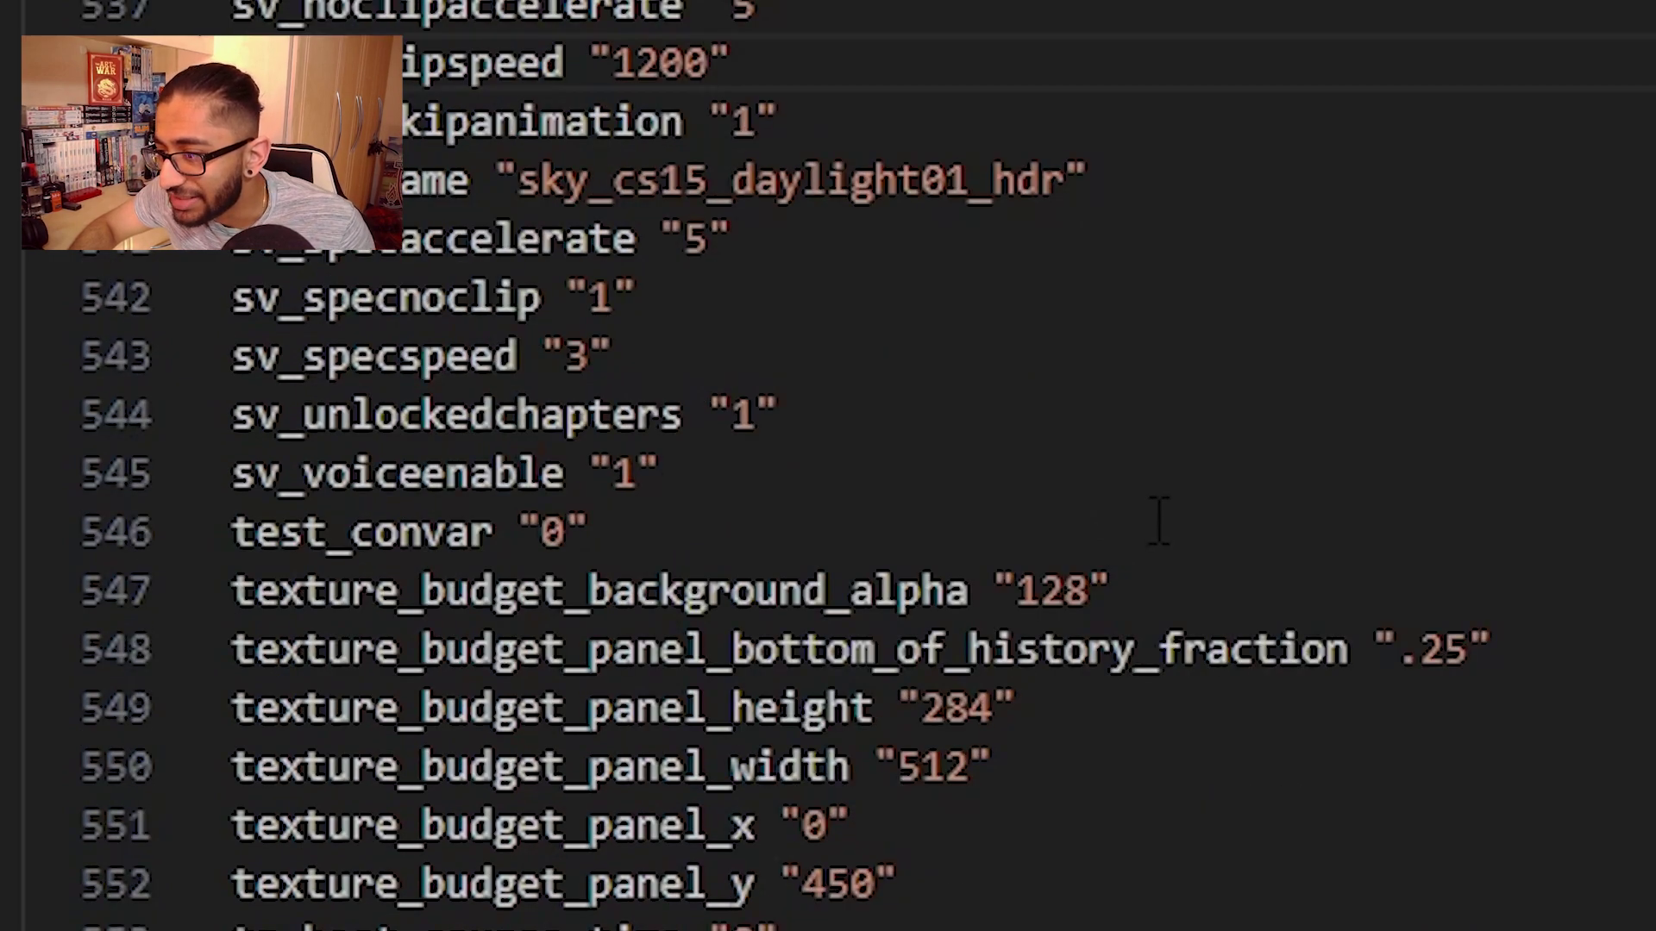
pyautogui.doubleClick(576, 357)
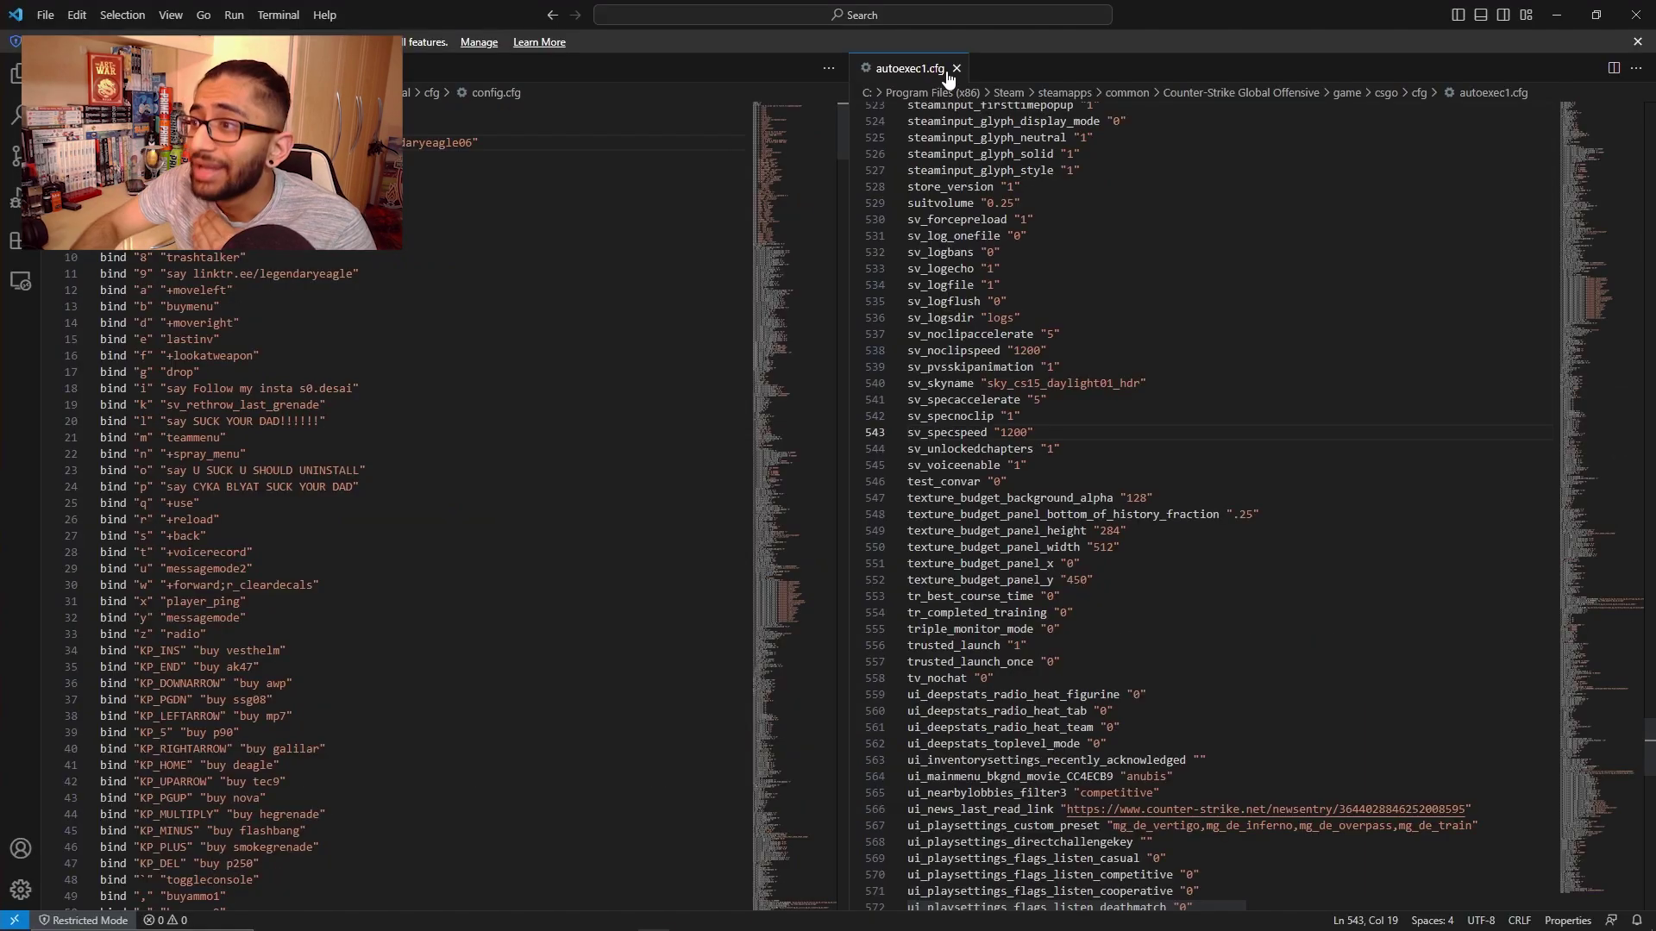
# Close VS Code, restore the csgo cfg window, and focus the userdata cfg folder
pyautogui.click(1636, 15)
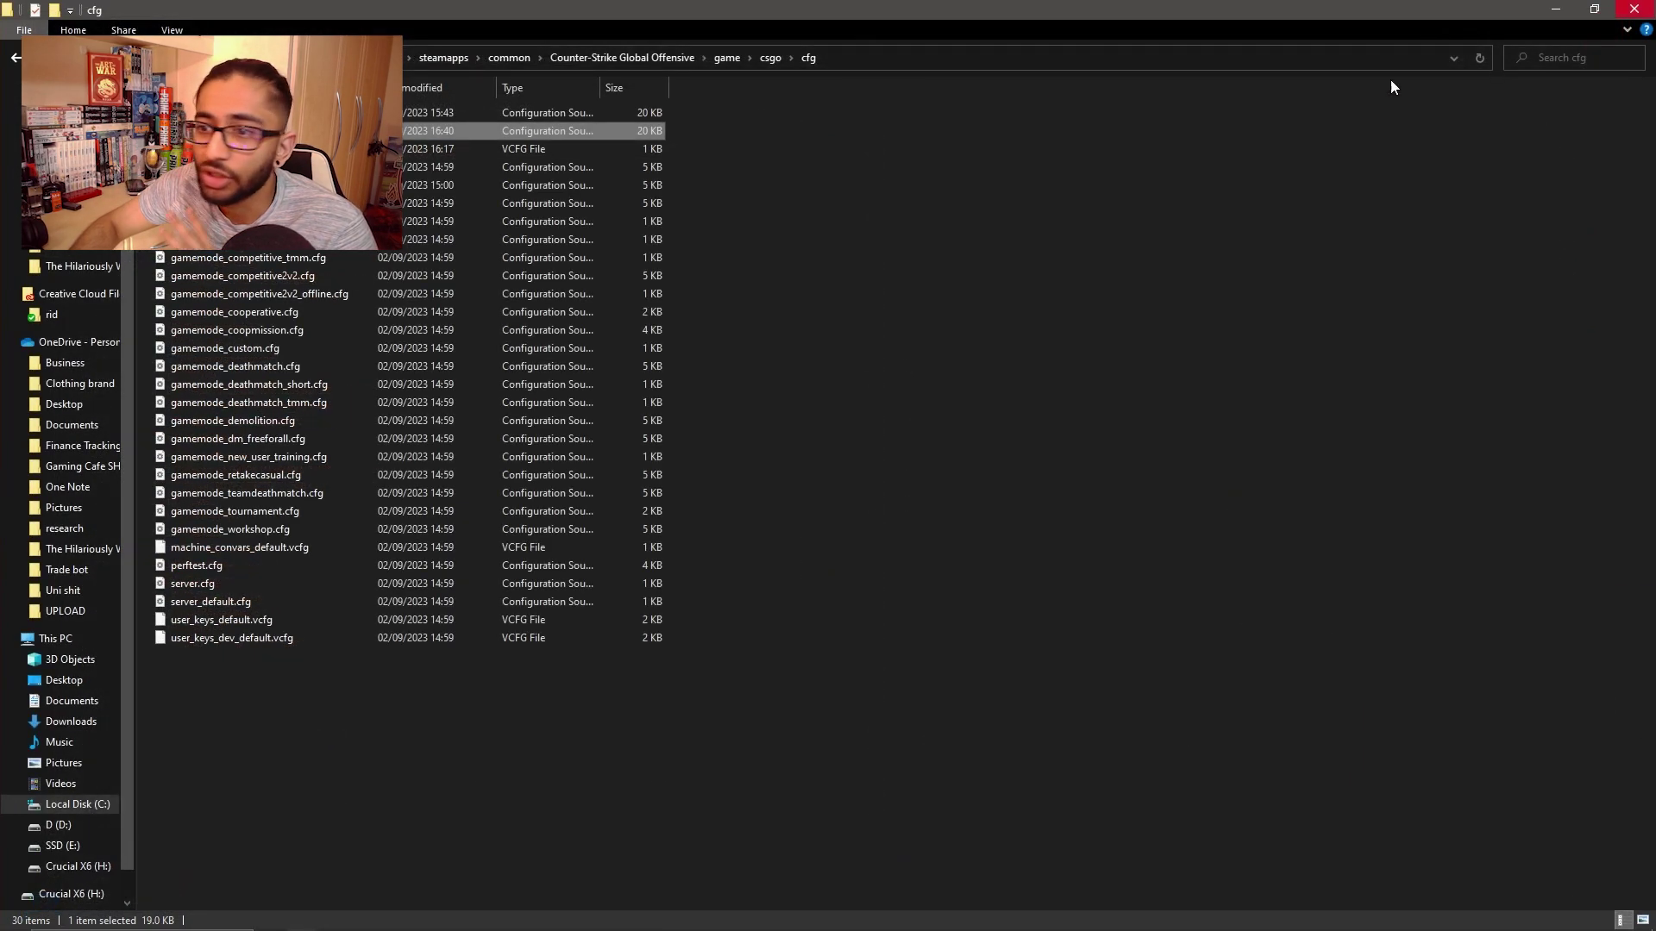
pyautogui.moveTo(845, 10); pyautogui.dragTo(1011, 215)
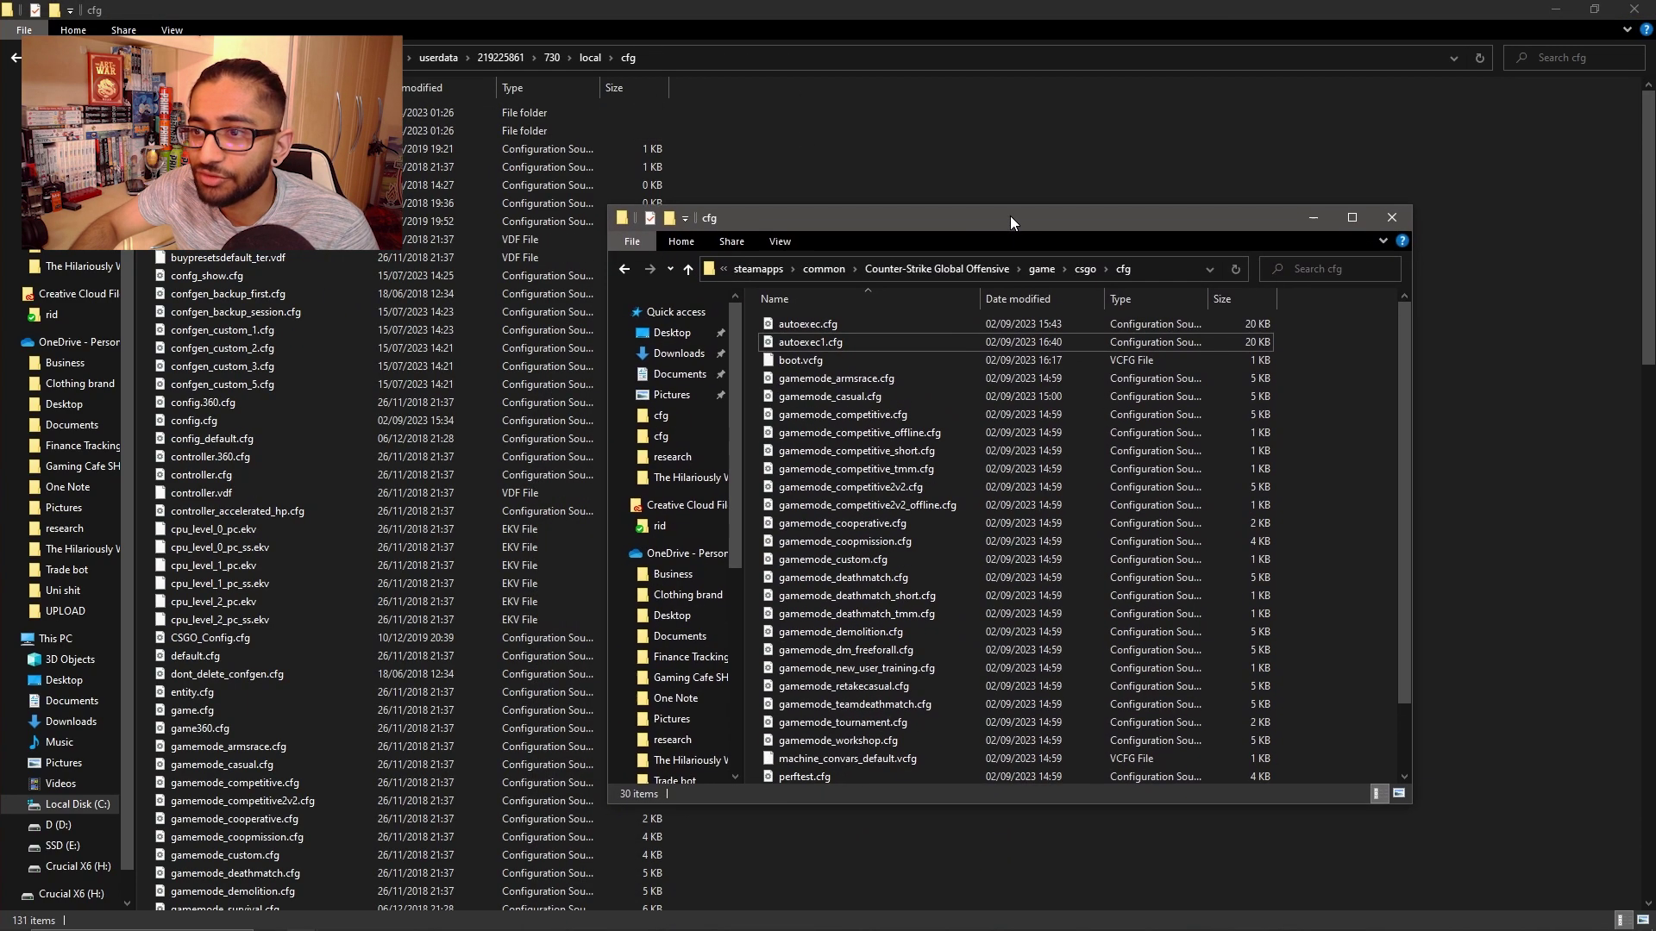
pyautogui.click(679, 34)
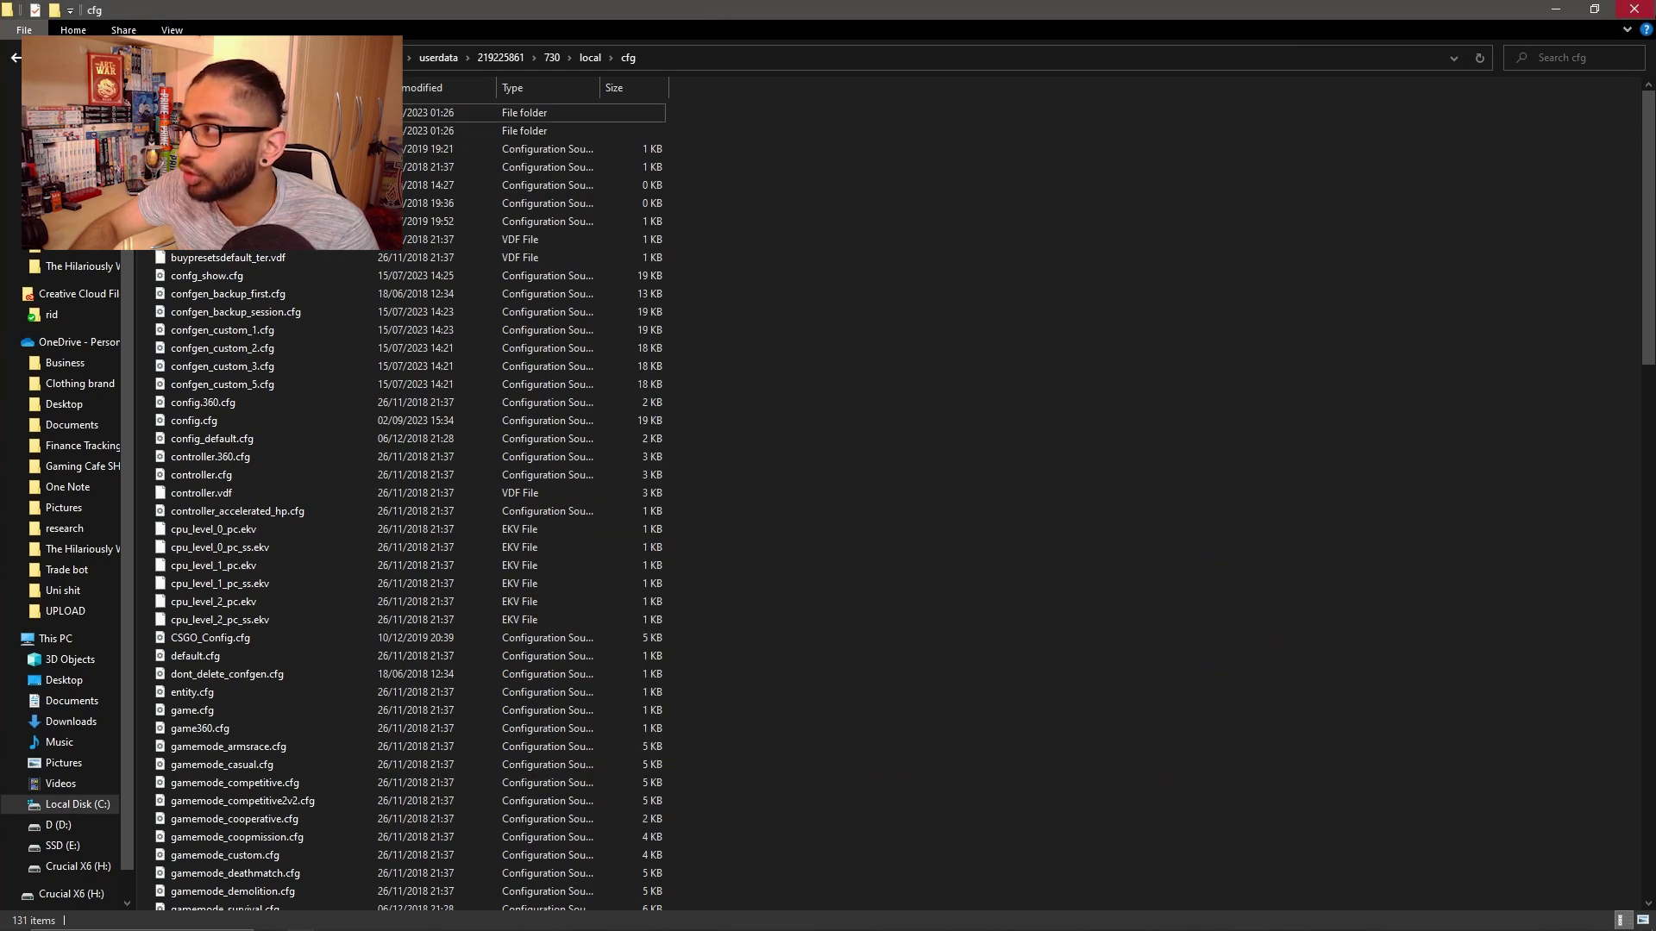